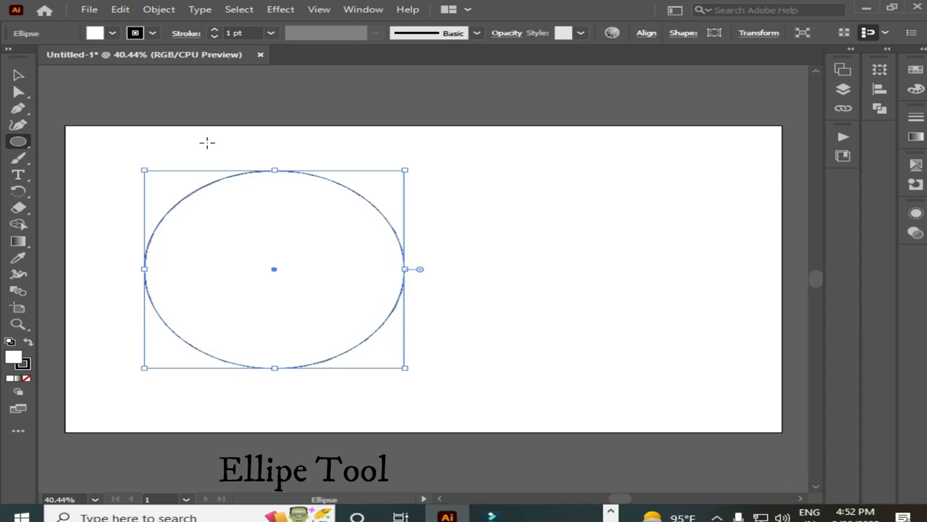
Move the ellipse towards the artboard's centre and paste a copy of it in front.
click(19, 76)
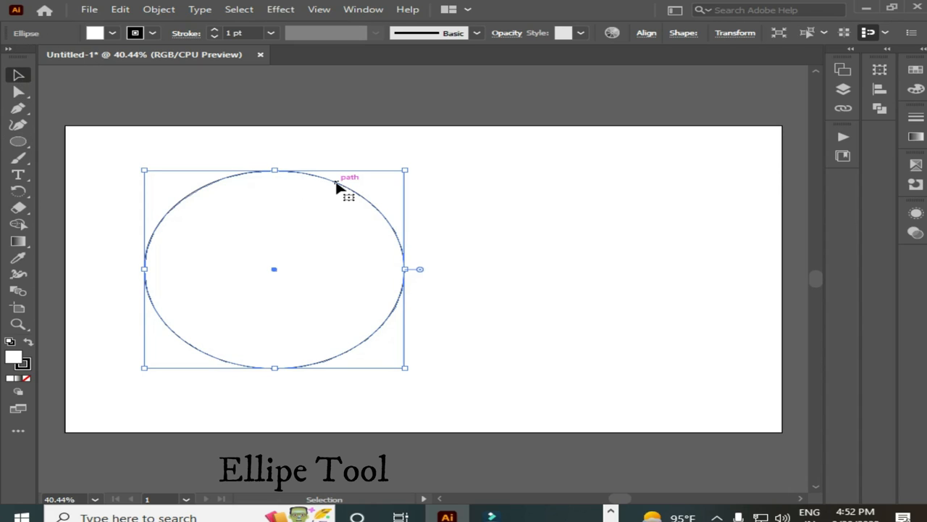
drag(341, 183, 413, 174)
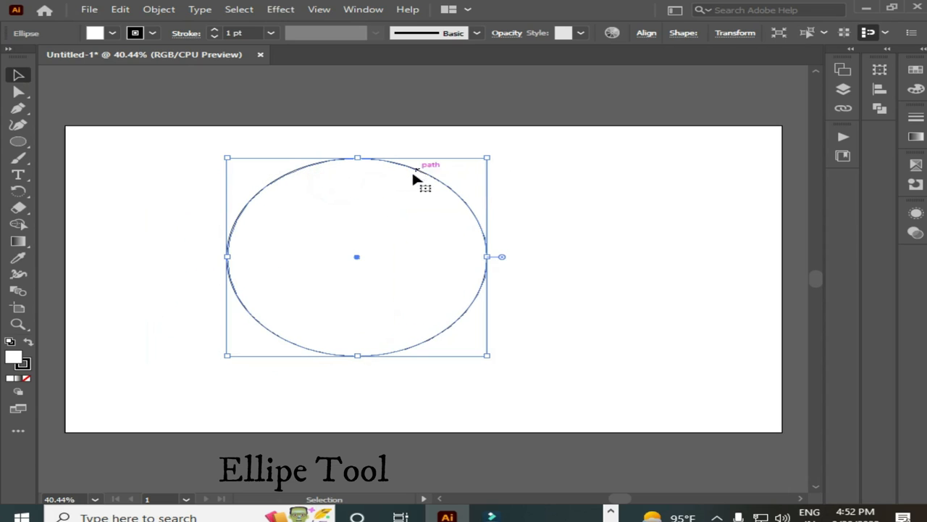
click(117, 10)
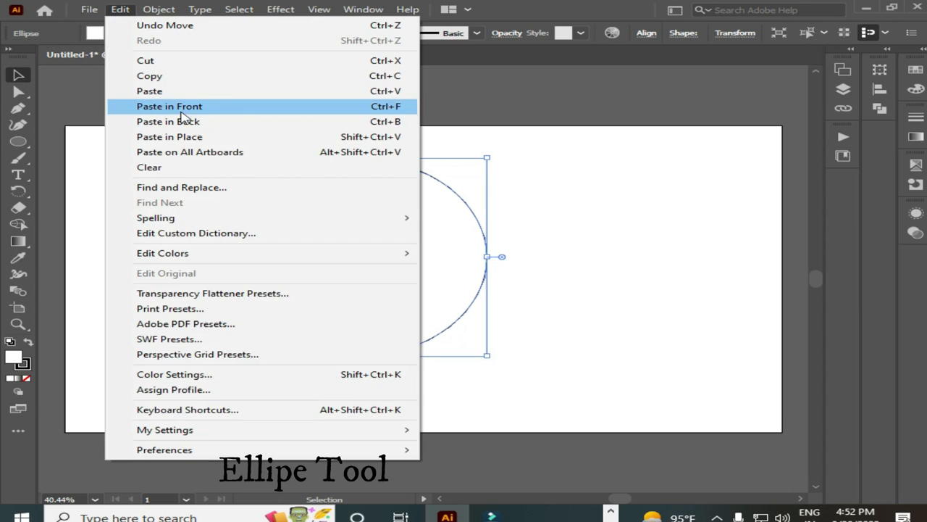
click(163, 81)
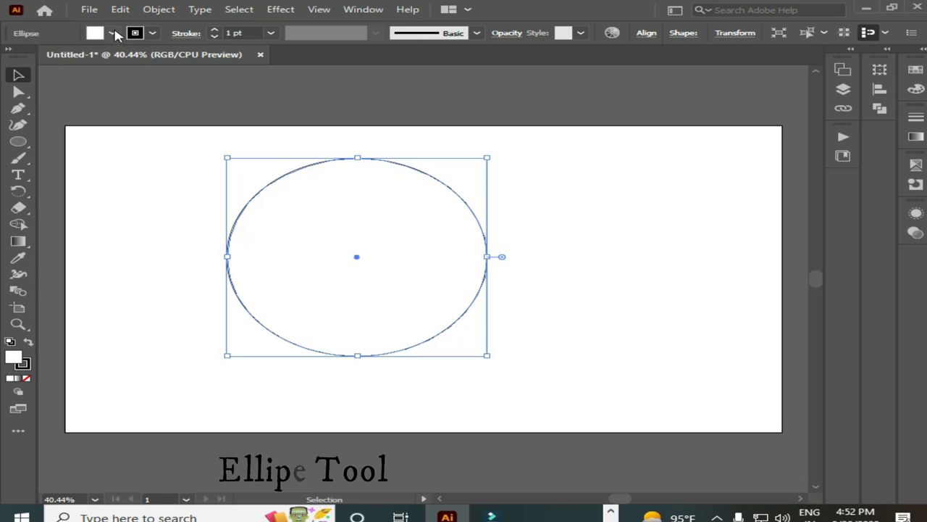
click(120, 10)
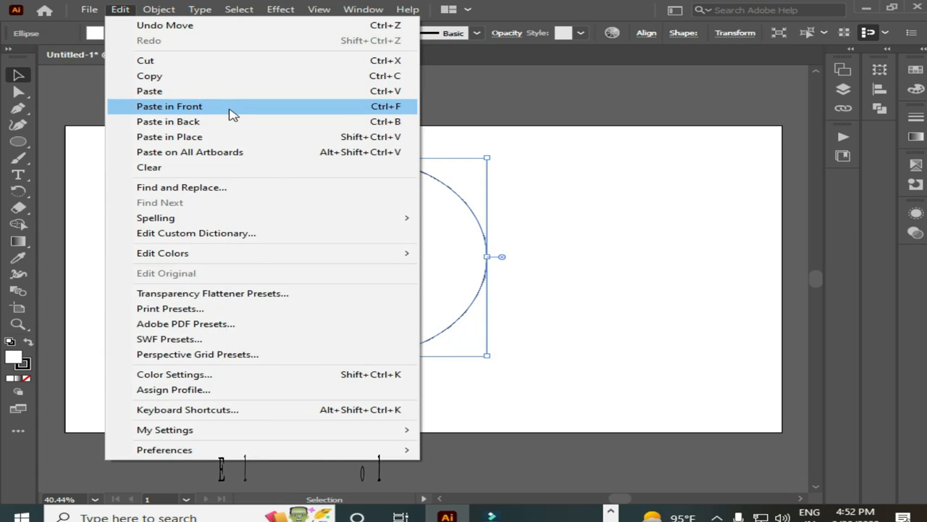
click(230, 107)
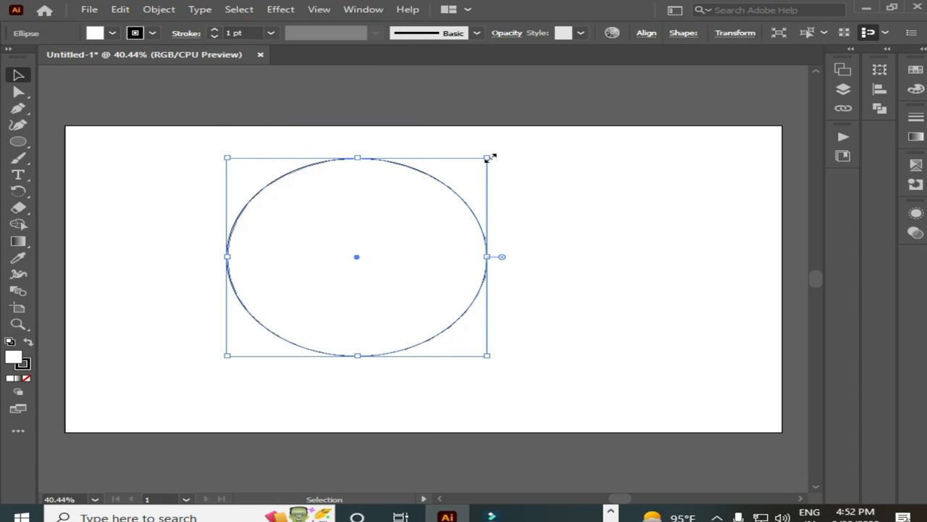
Scale the front ellipse copy down proportionally about its centre to form a ring with the original ellipse.
key(shift)
drag(489, 158, 457, 177)
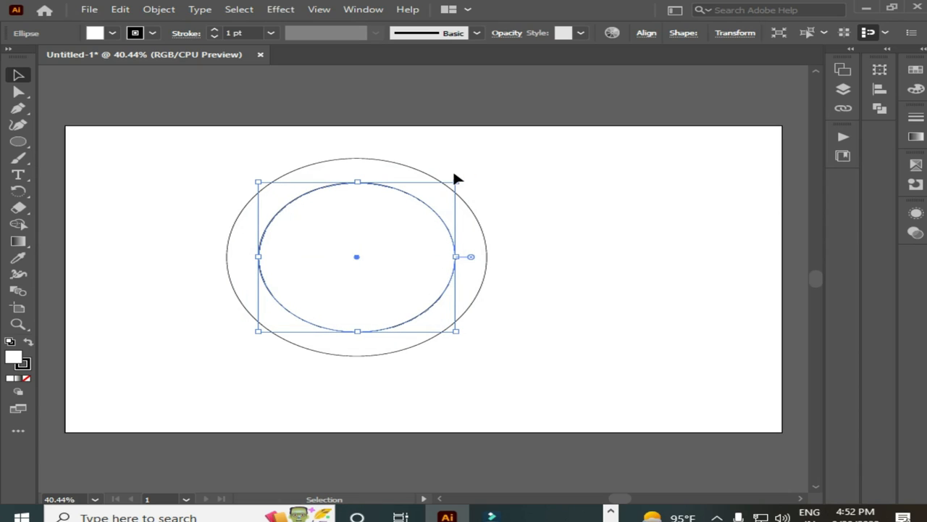
click(502, 177)
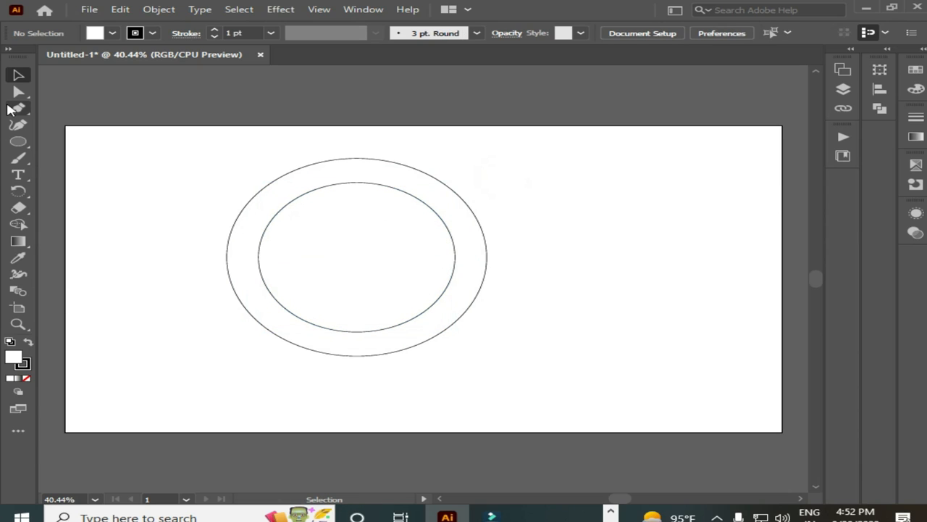
Draw a long, thin horizontal rectangle from the ellipses' centre to beyond the outer ellipse's right edge.
click(23, 142)
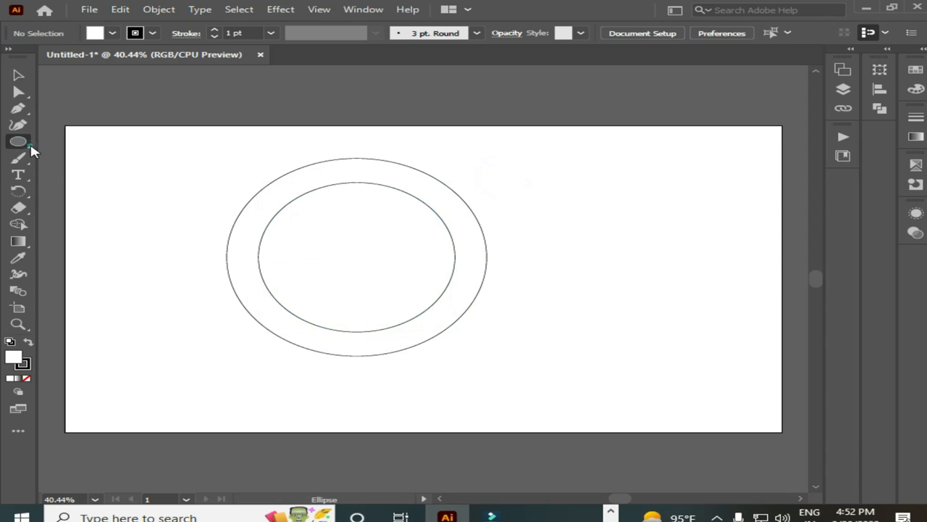
click(27, 142)
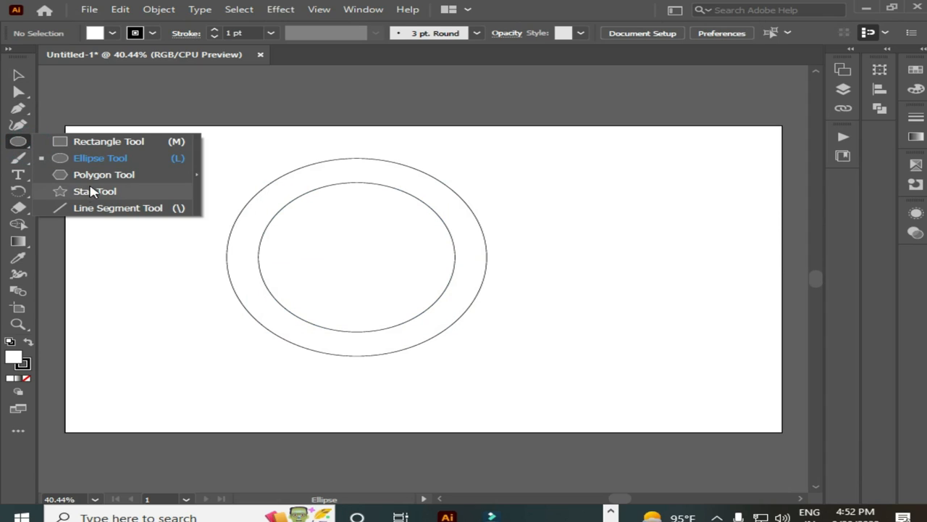
click(88, 141)
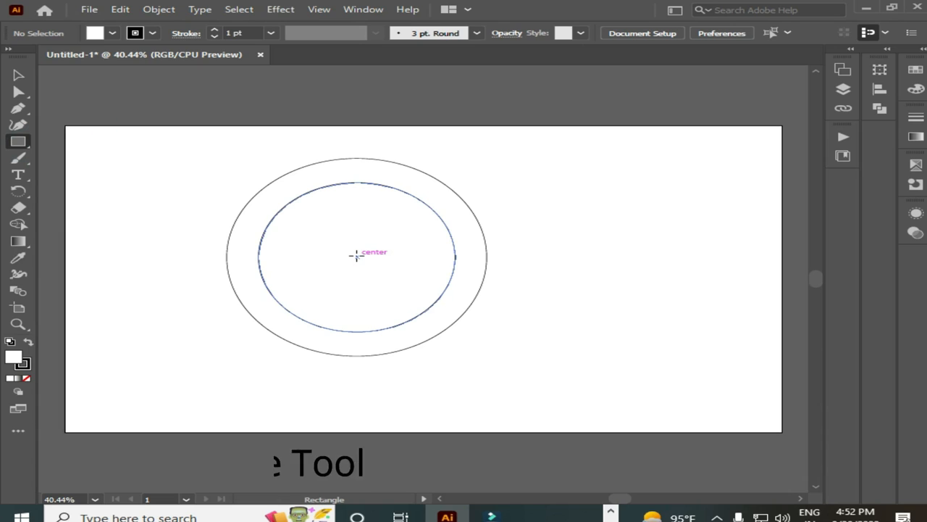
drag(356, 256, 581, 284)
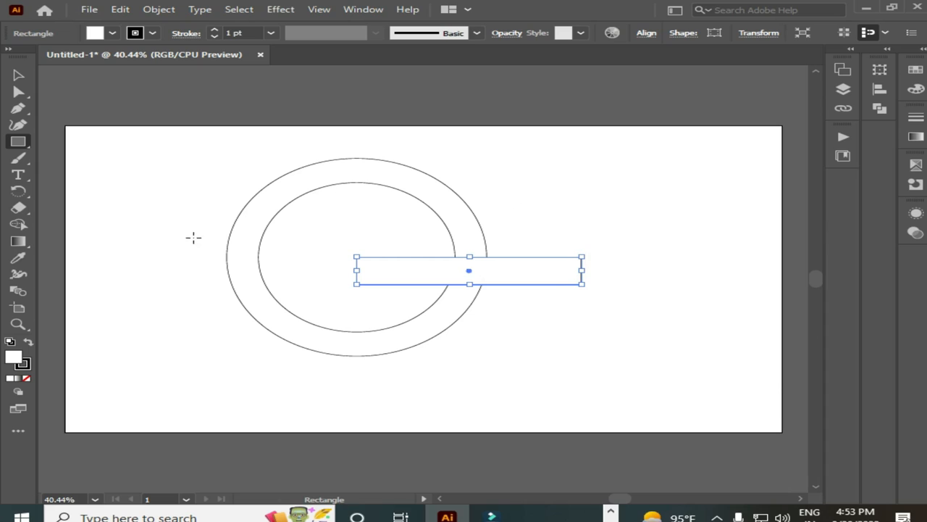
Draw a diagonal line segment about 780 px long across both ellipses, from their upper right to lower left.
click(29, 145)
click(29, 145)
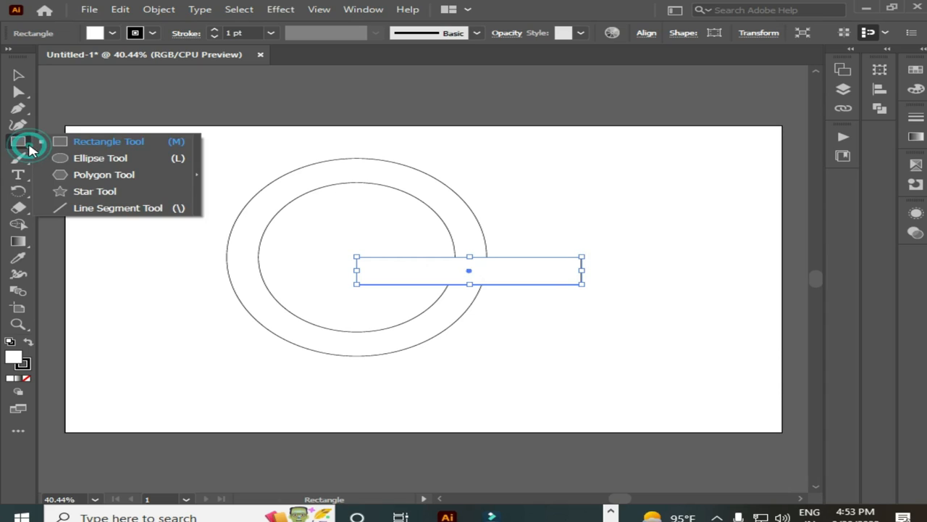
click(107, 207)
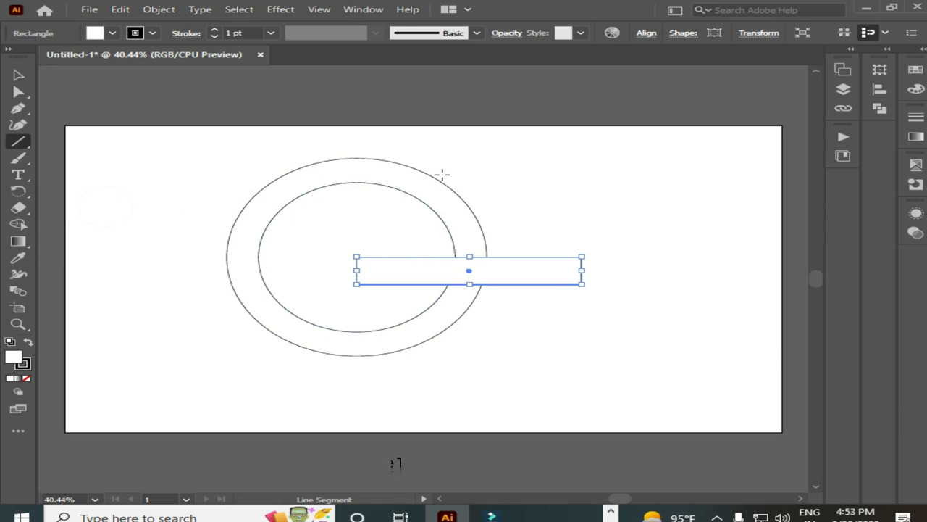
drag(442, 175, 256, 348)
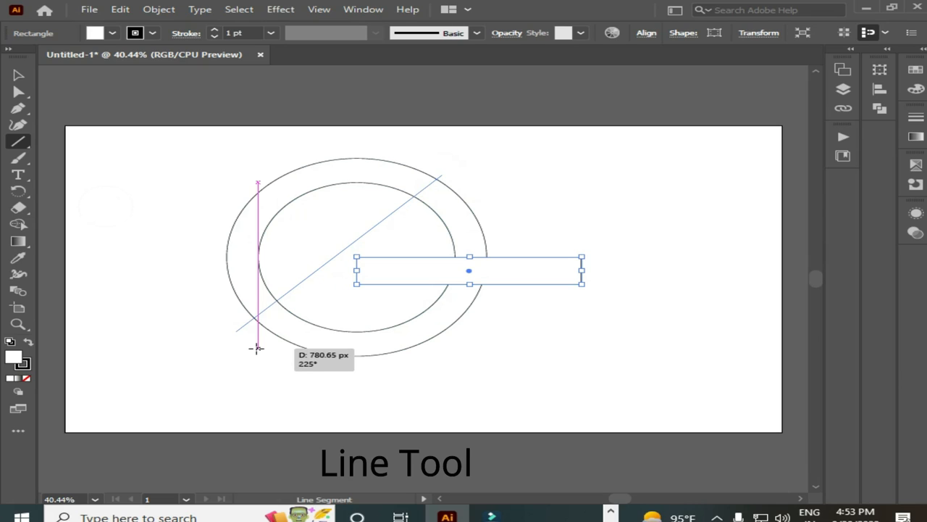
drag(256, 348, 243, 330)
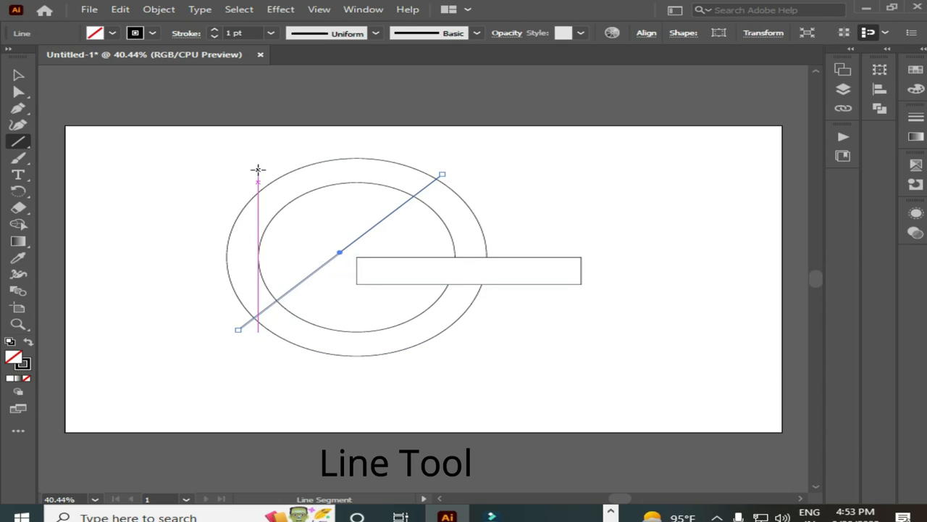
drag(258, 170, 442, 370)
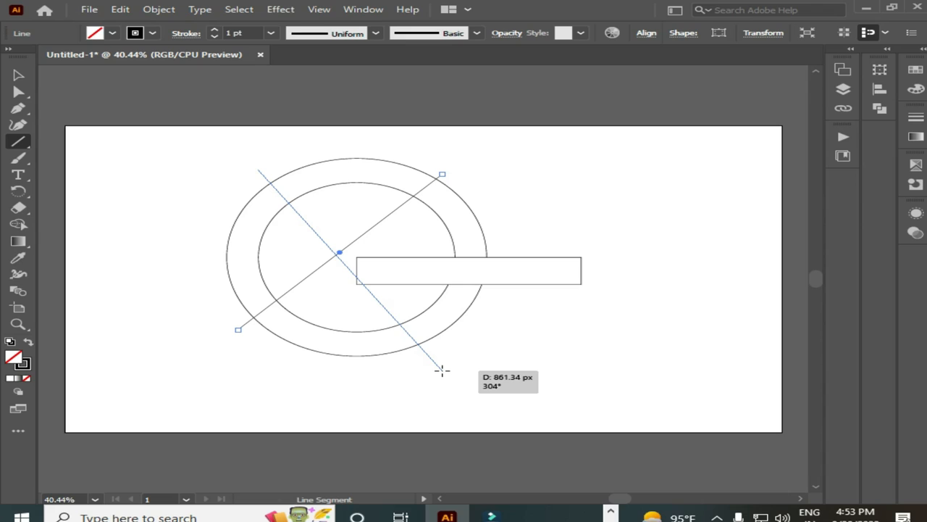
drag(442, 370, 445, 369)
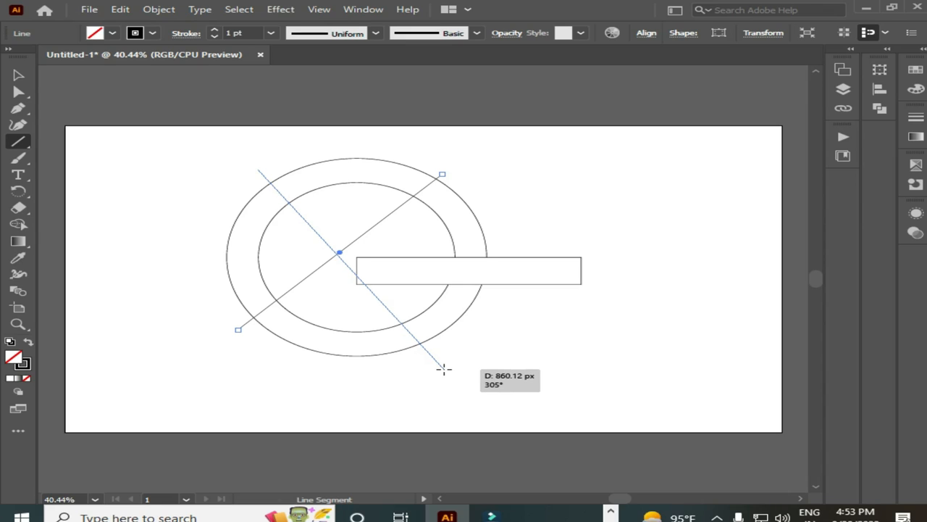
drag(444, 369, 444, 368)
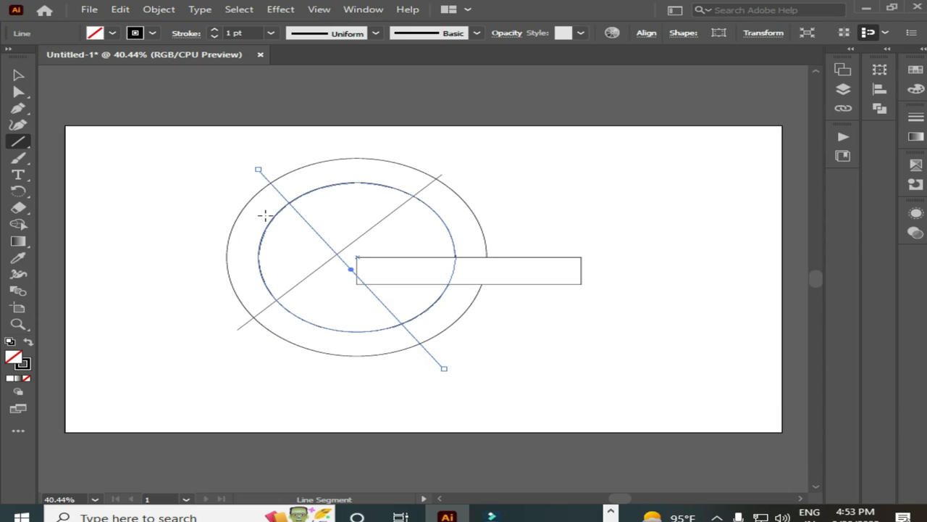
key(v)
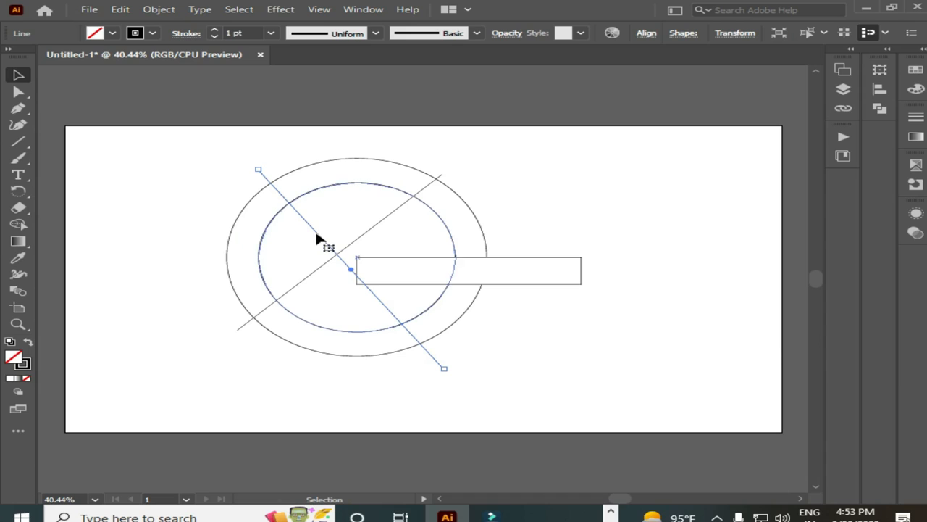
click(320, 233)
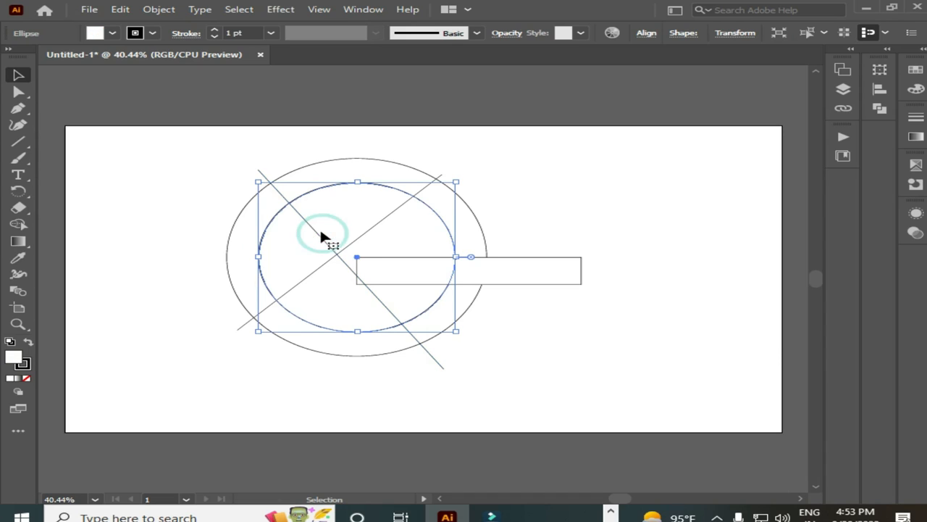
click(259, 170)
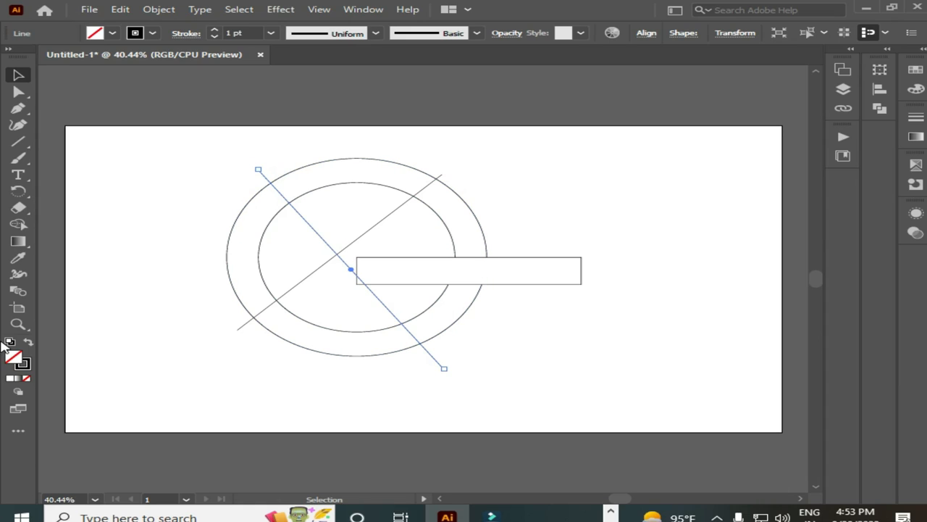
click(142, 224)
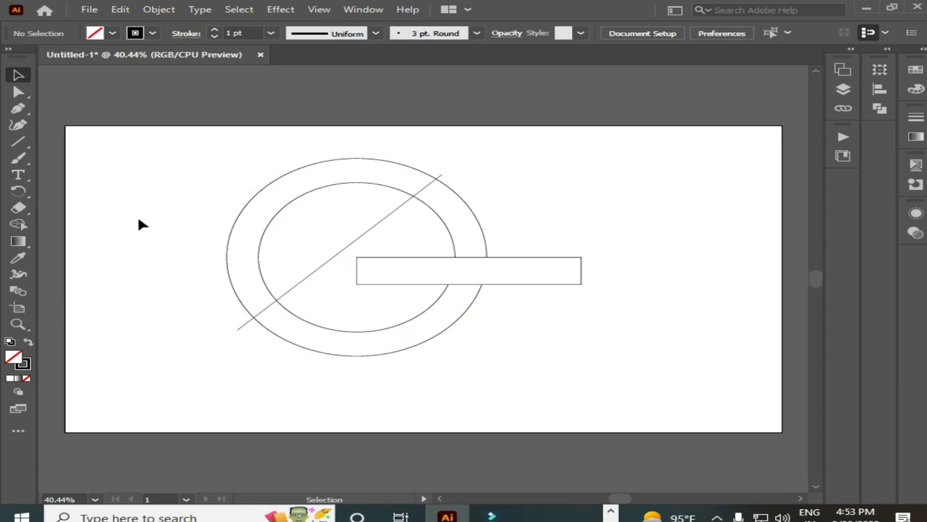
Draw a diagonal line segment across both ellipses, from outside their upper left to beyond their lower right.
click(28, 141)
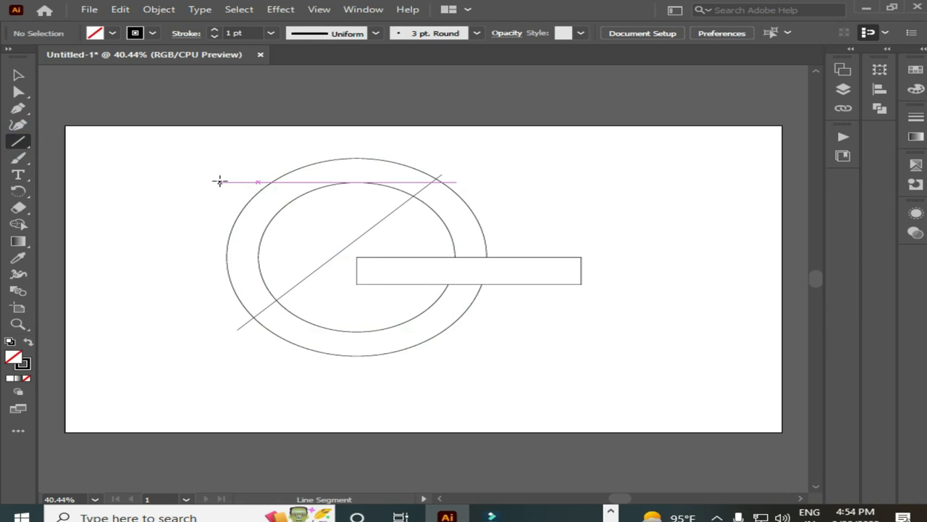
drag(210, 182, 492, 385)
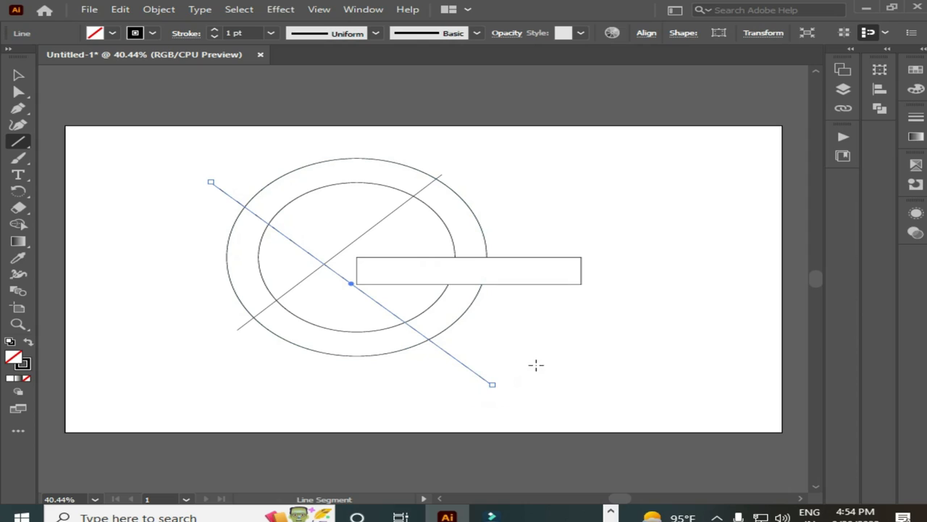
Move the rectangle about 15 px left and 21 px up, aligning its left edge with the downward diagonal's midpoint, and deselect it.
click(19, 73)
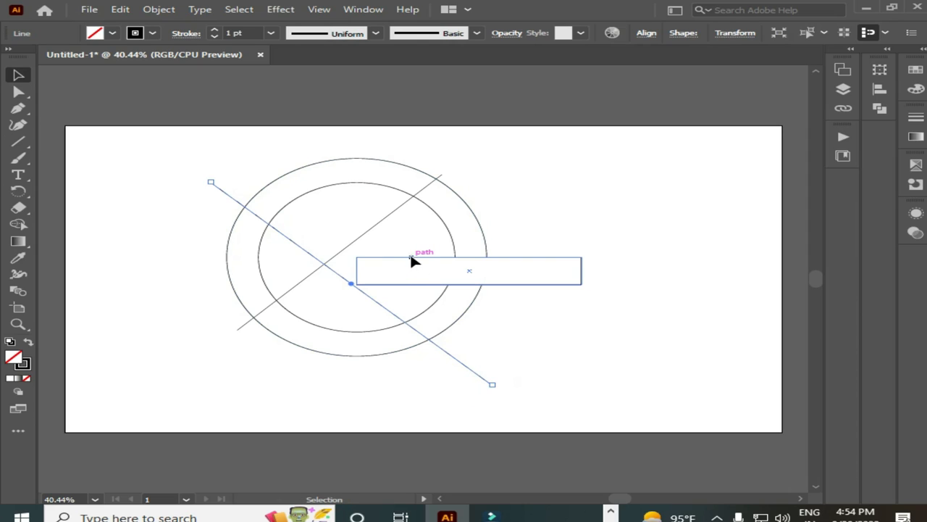
drag(411, 256, 408, 250)
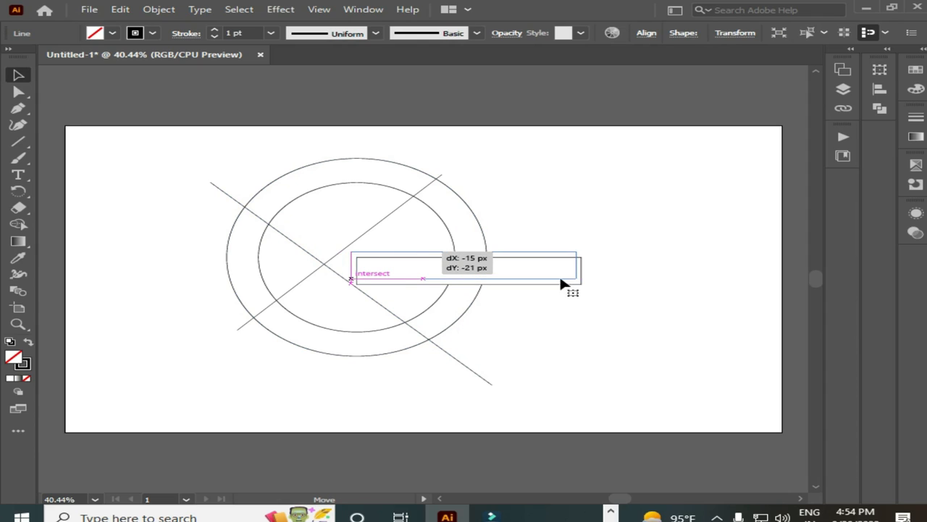
click(658, 348)
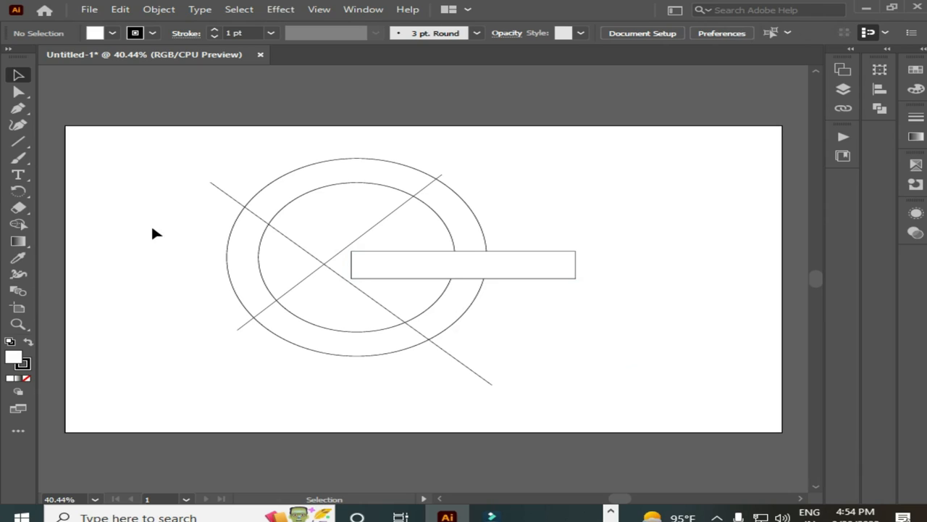
Divide both ellipses, both lines and the rectangle into separate pieces with the Pathfinder's Divide operation.
mouse_move(231, 167)
mouse_down()
mouse_move(498, 286)
mouse_move(581, 342)
mouse_move(591, 360)
mouse_move(577, 364)
mouse_up()
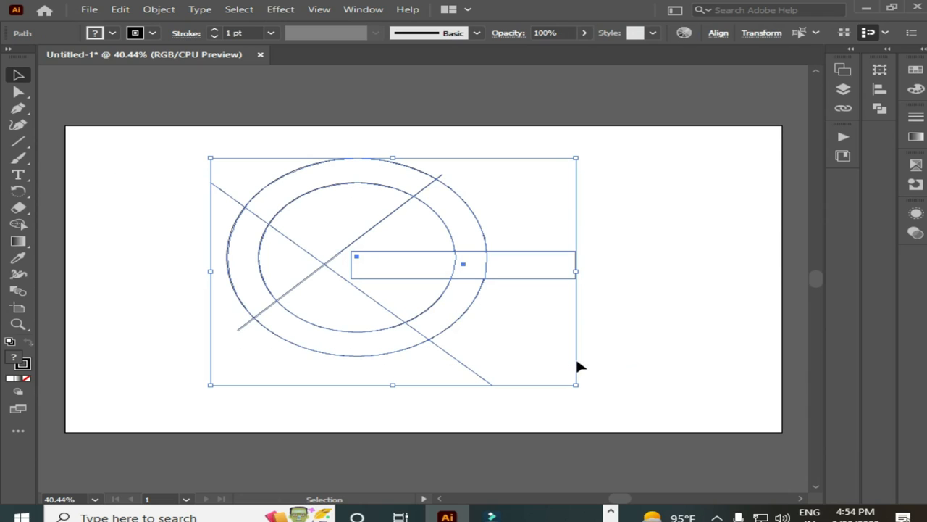
click(363, 11)
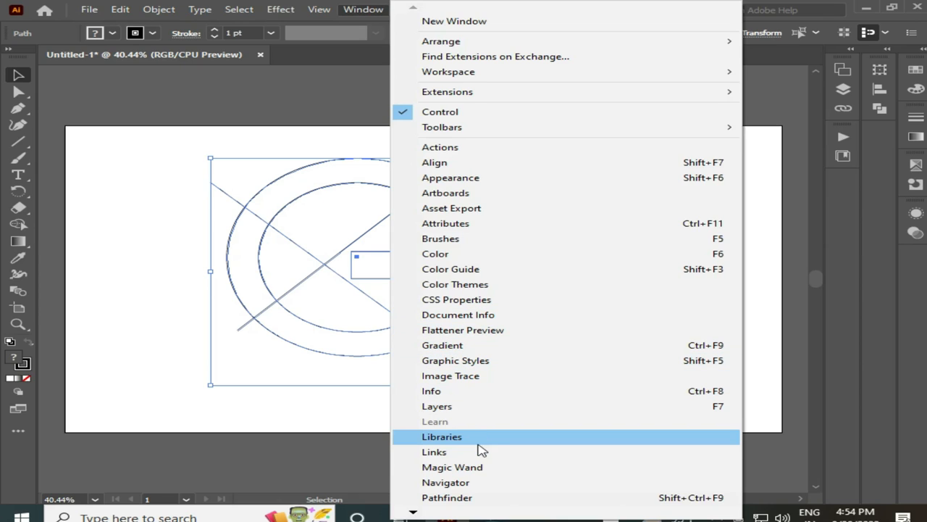
click(444, 498)
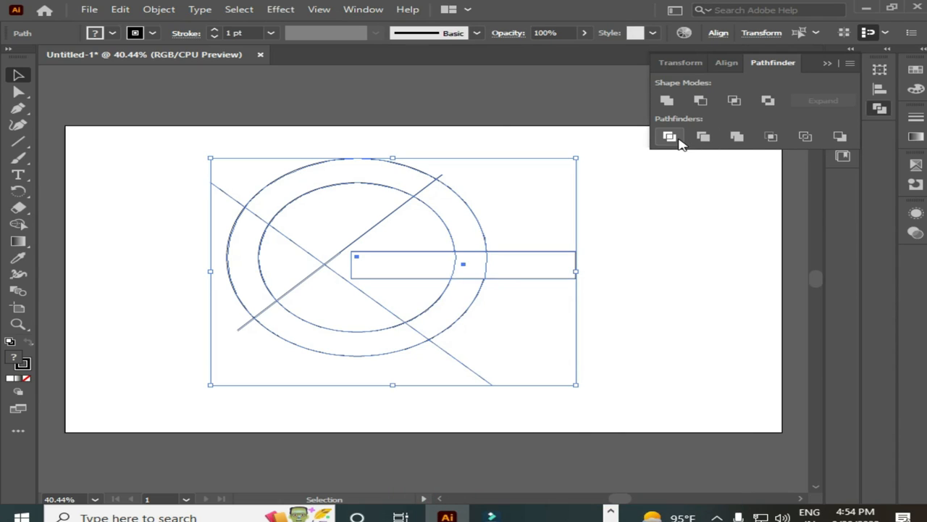
click(670, 137)
Ungroup the divided artwork, deselect it and collapse the Pathfinder panel.
right_click(335, 259)
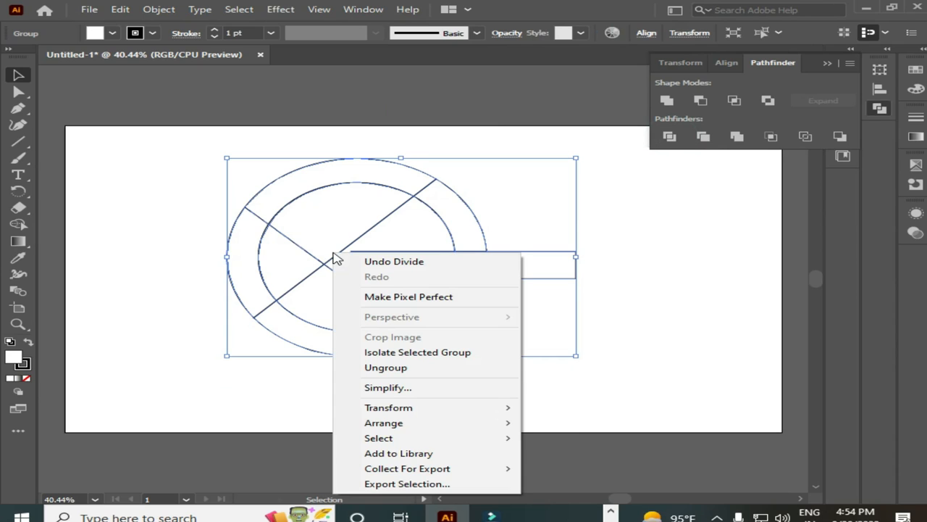
click(391, 368)
click(748, 295)
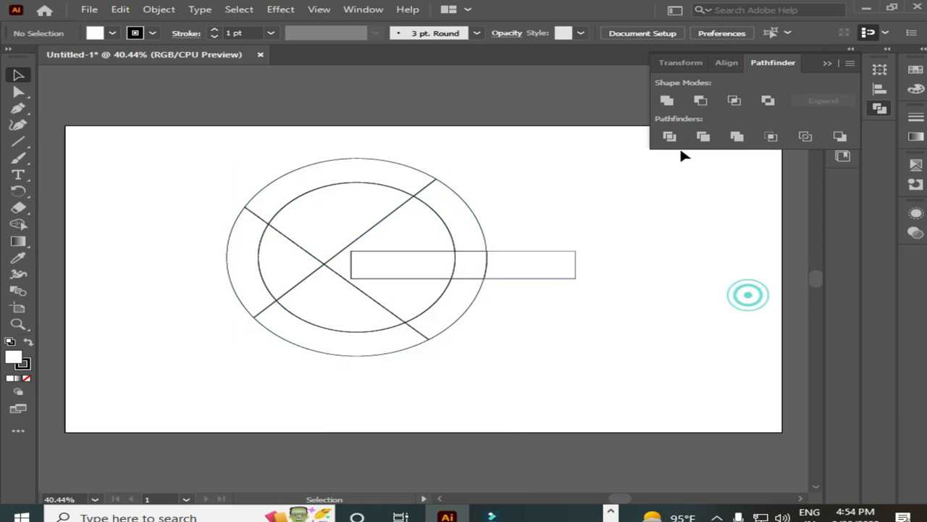
click(833, 60)
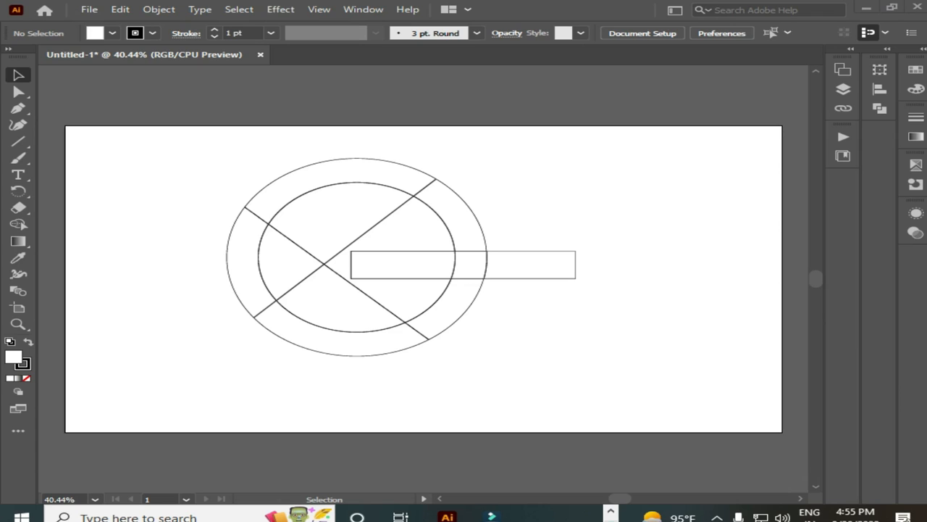
click(610, 512)
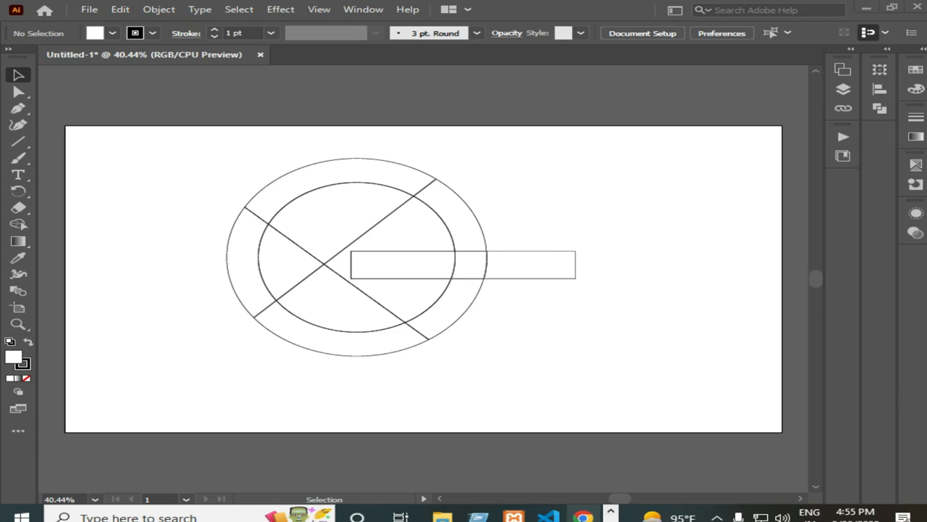
Switch to Chrome and search Google Images for "google logo".
click(579, 511)
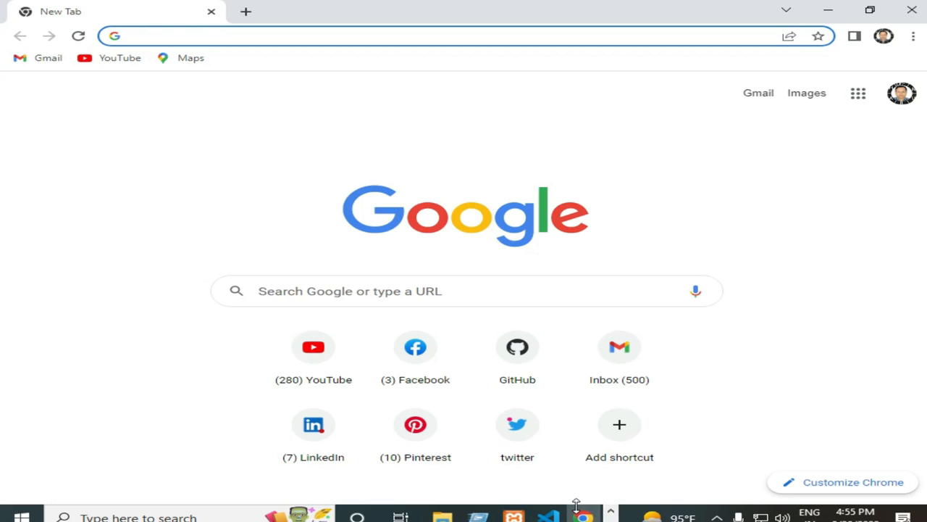
text(g)
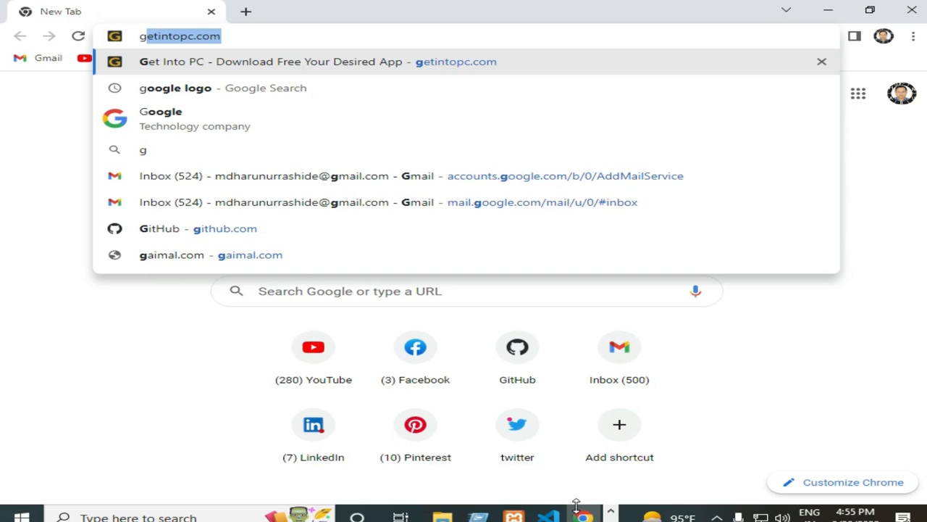
text(oo)
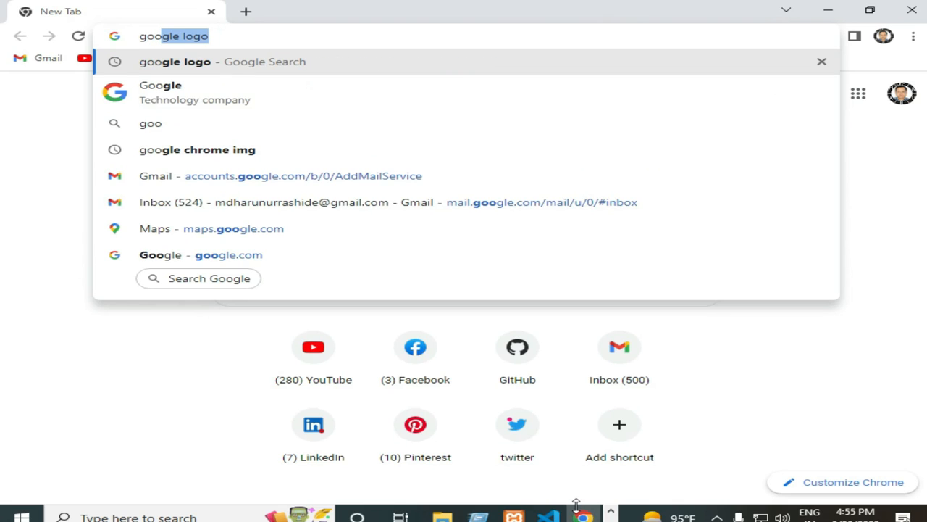
text(gle)
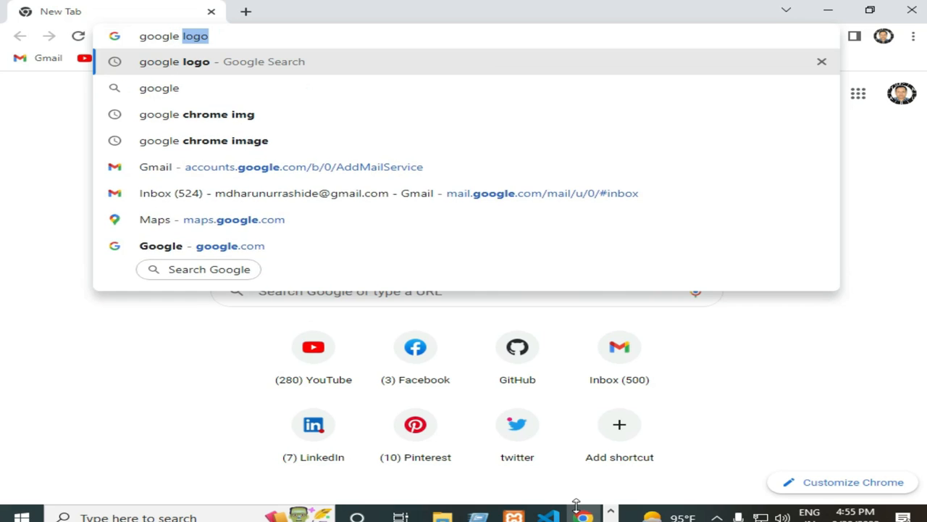
text( lo)
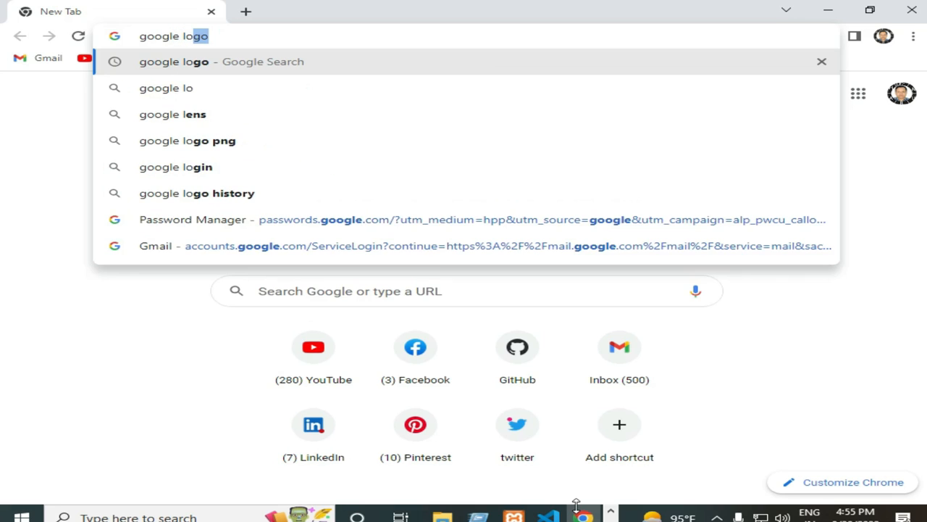
text(go)
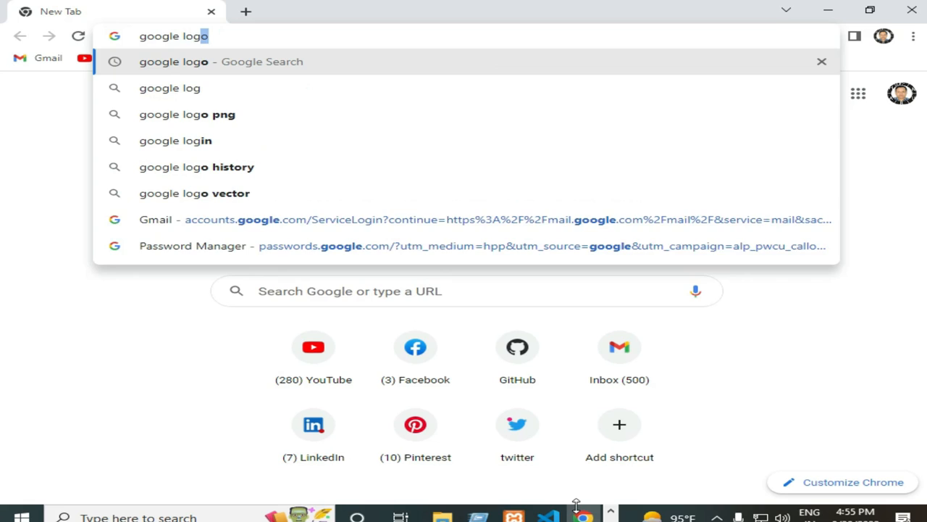
key(Return)
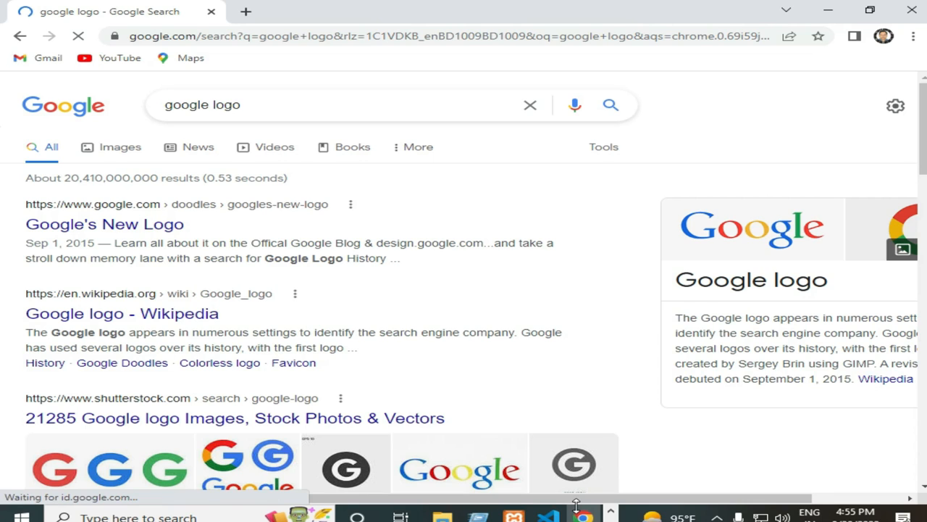
click(121, 152)
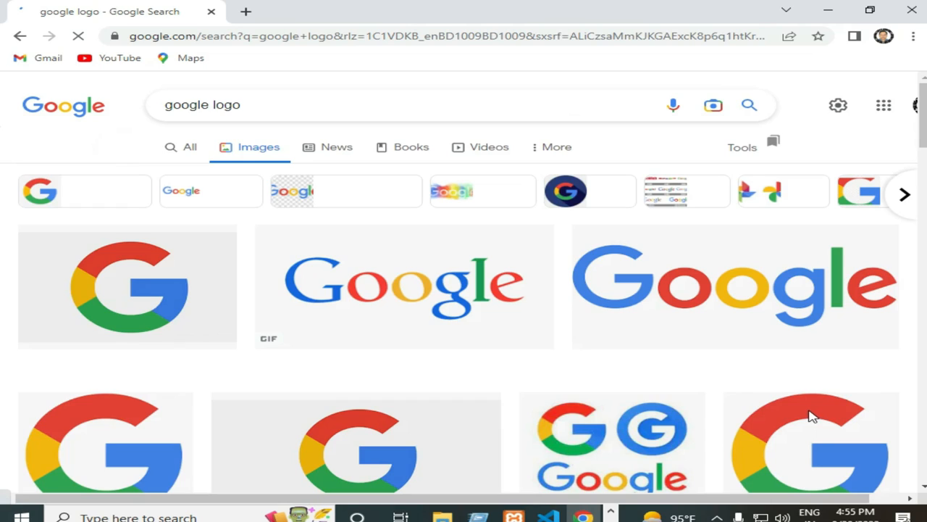
Browse the image results and save the multicoloured G logo picture from freepnglogos.com.
scroll(811, 416, down, 6)
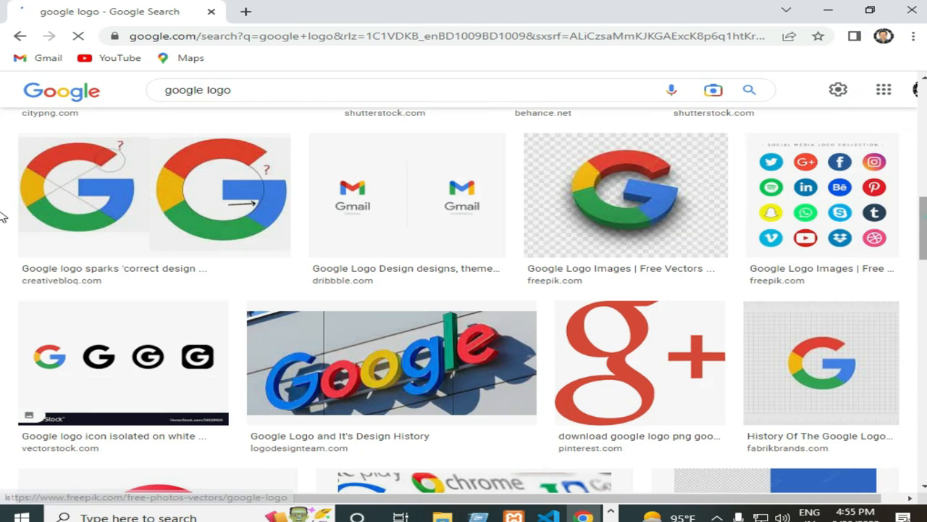
scroll(4, 217, up, 8)
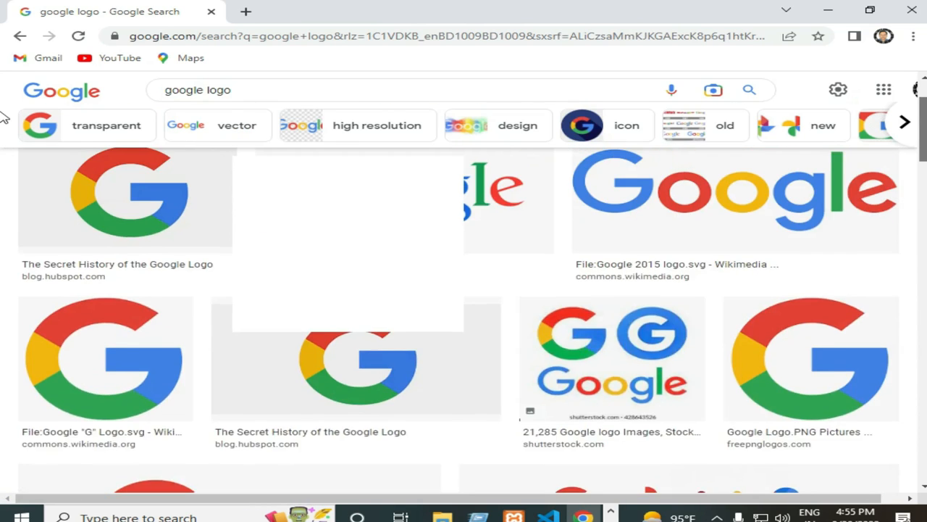
scroll(4, 116, up, 2)
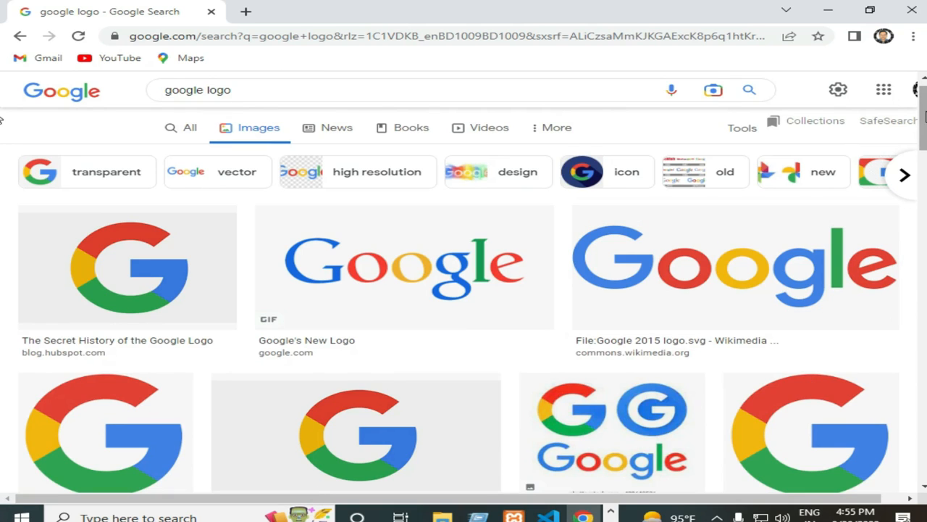
scroll(2, 123, down, 2)
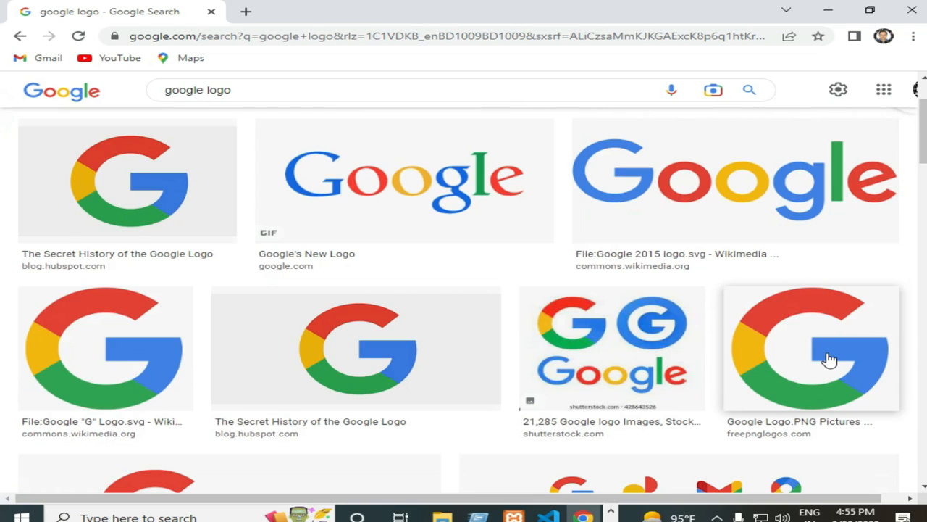
right_click(829, 360)
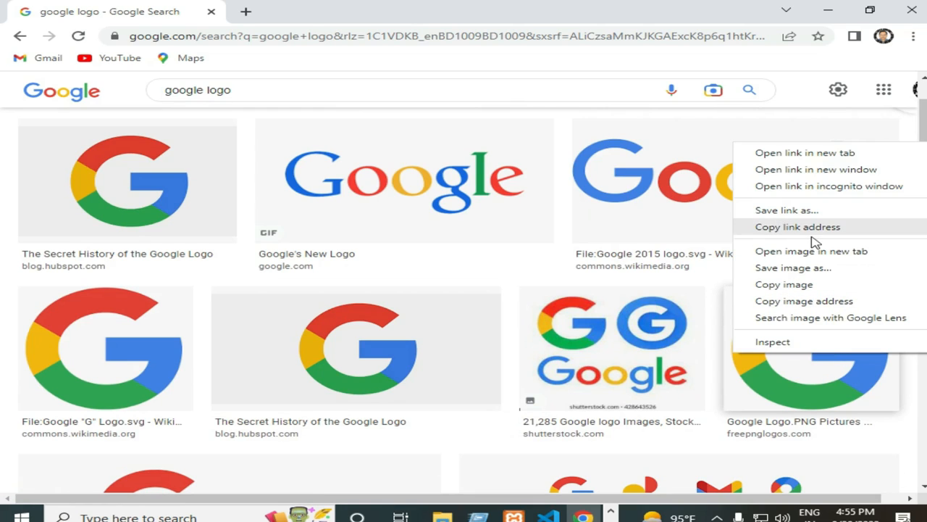
click(788, 269)
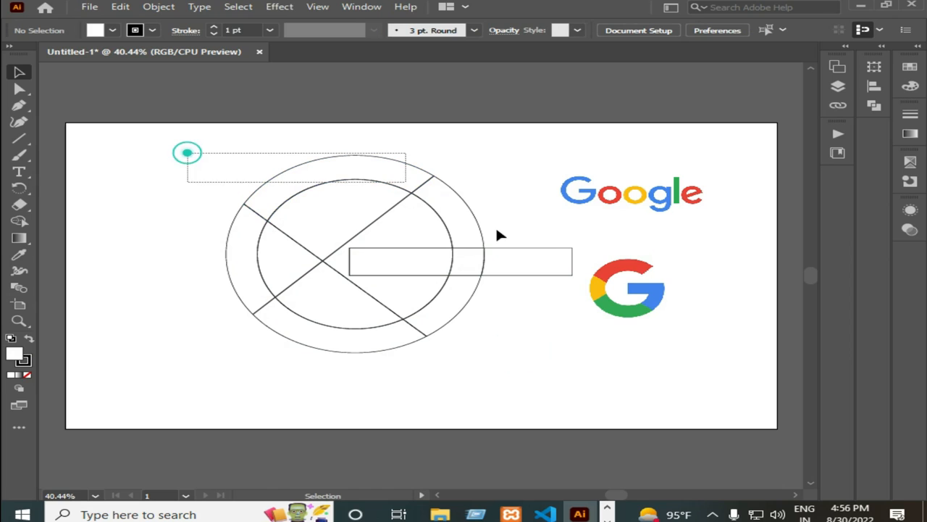
In Illustrator, move all the divided ellipse and rectangle pieces toward the artboard's left edge, away from the reference logos, and deselect them.
drag(498, 234, 550, 342)
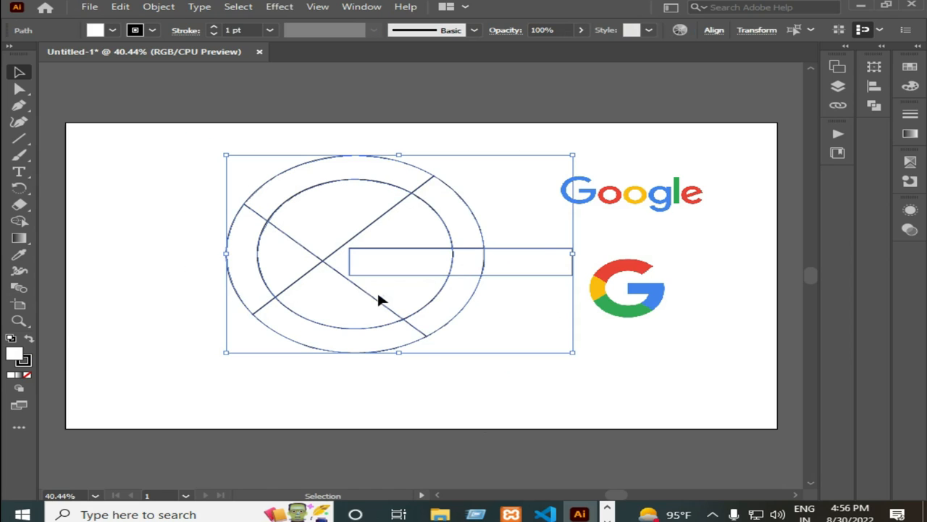
drag(378, 295, 256, 303)
click(508, 356)
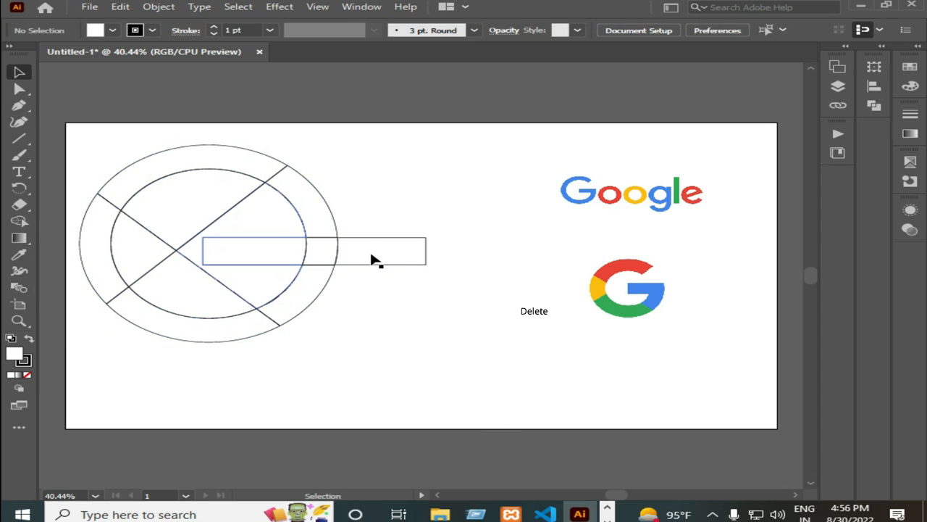
Delete the rectangle piece outside the outer ellipse, the ring segment above the bar and the inner wedge around the bar.
click(389, 255)
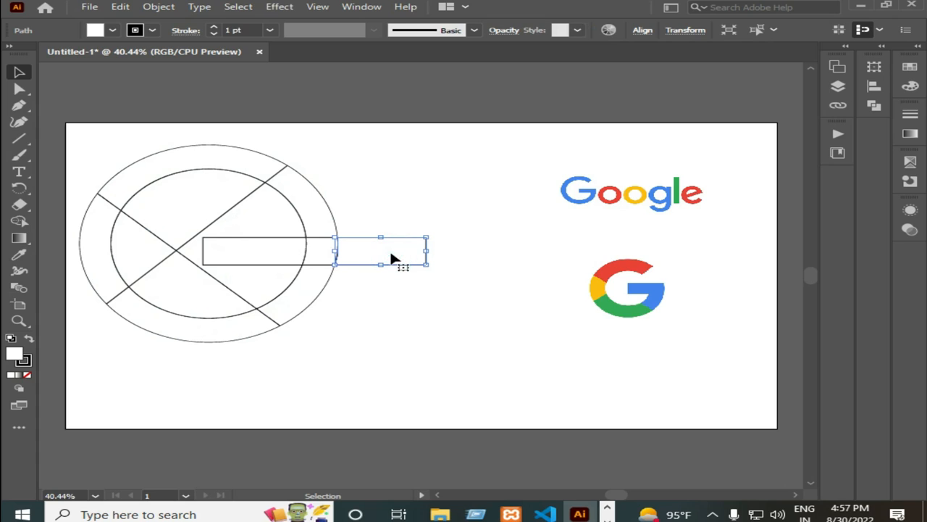
key(Delete)
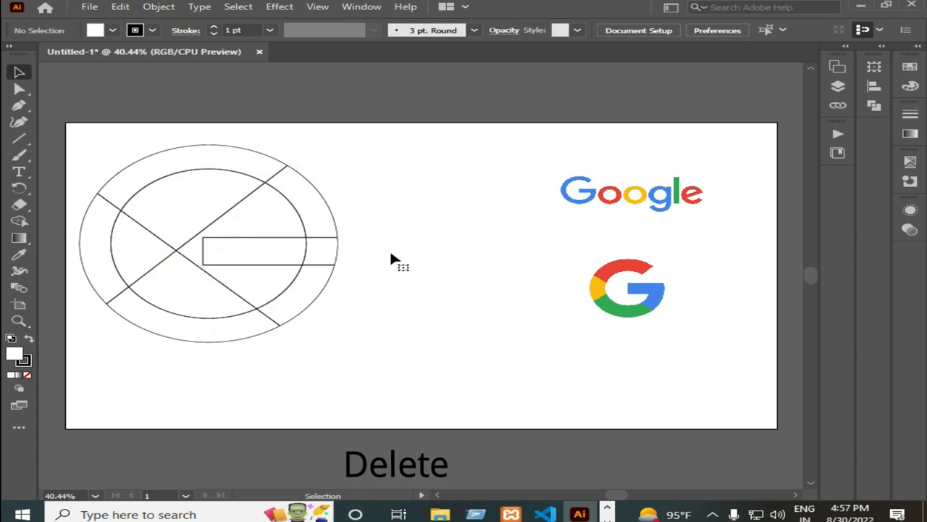
click(305, 200)
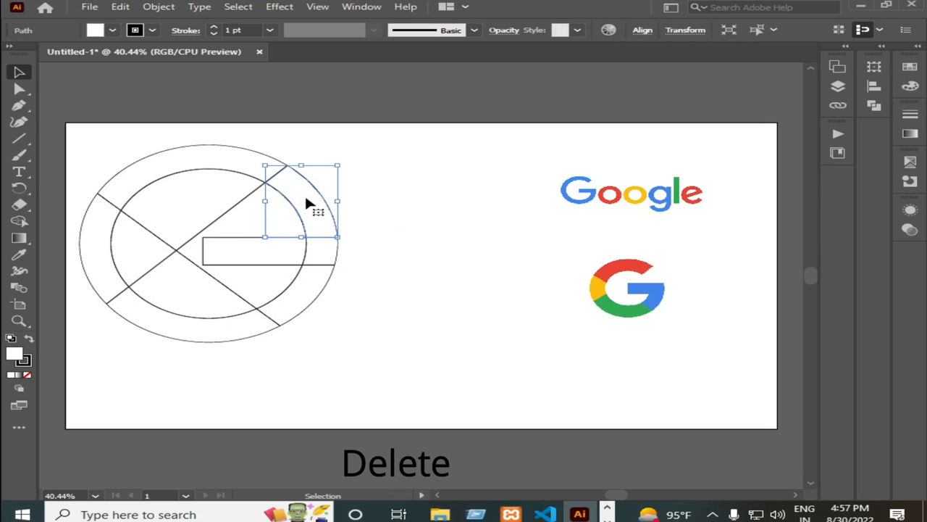
key(Delete)
click(297, 210)
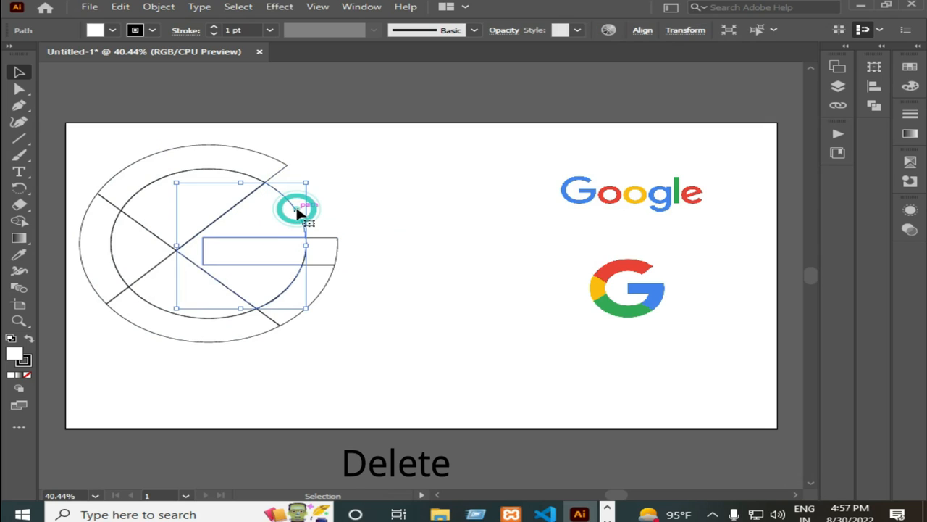
key(Delete)
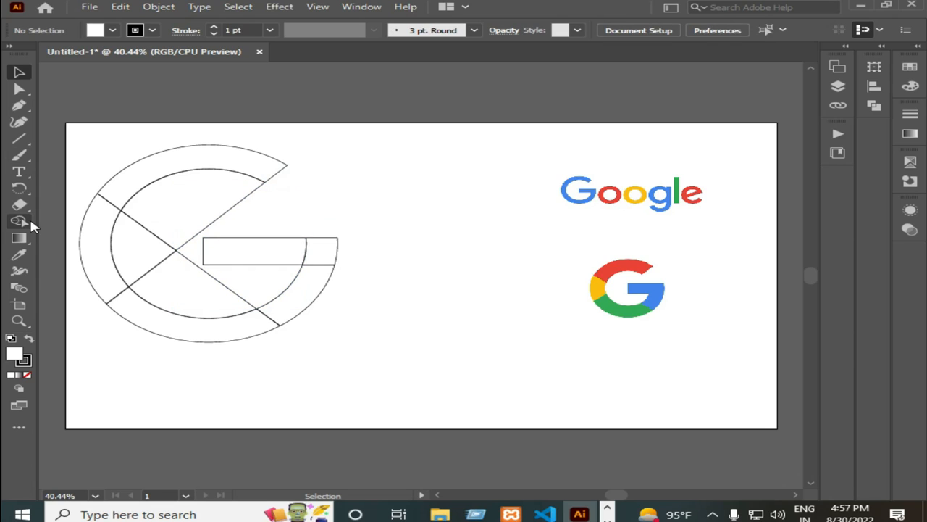
Colour the upper ring segment red by sampling the top of the reference G logo with the Eyedropper.
click(202, 163)
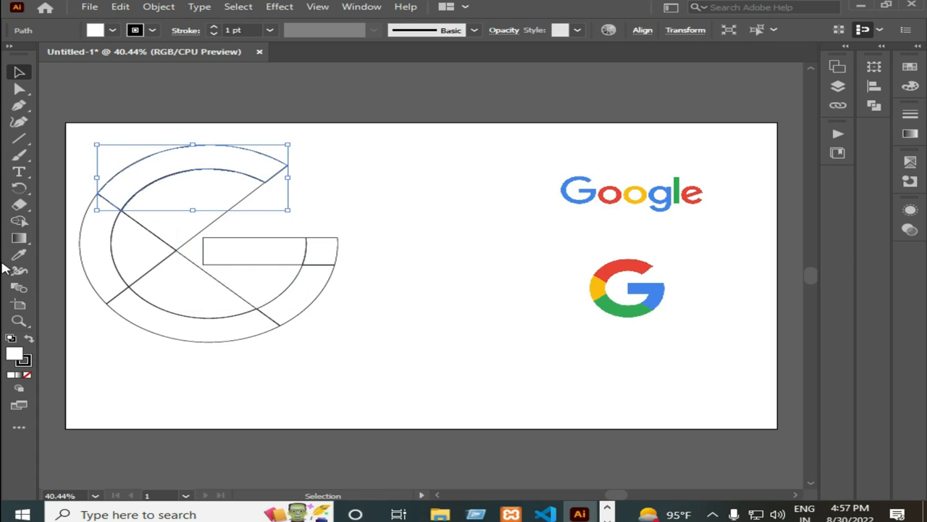
click(19, 254)
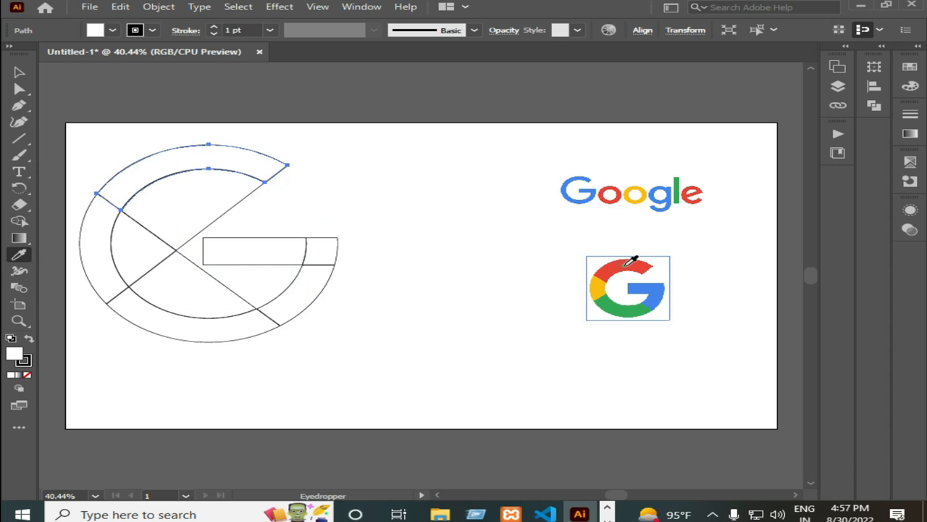
click(626, 265)
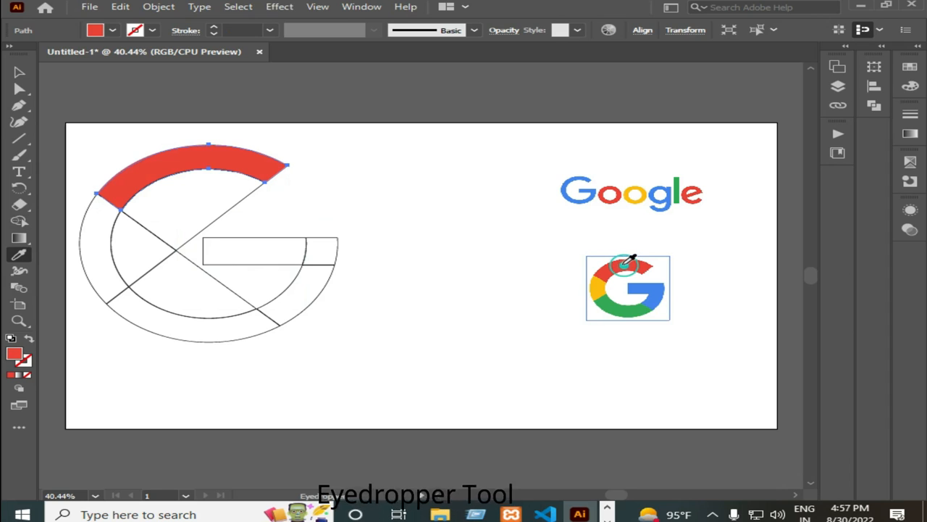
Colour the left ring segment yellow by sampling the reference G logo's yellow part with the Eyedropper.
click(19, 74)
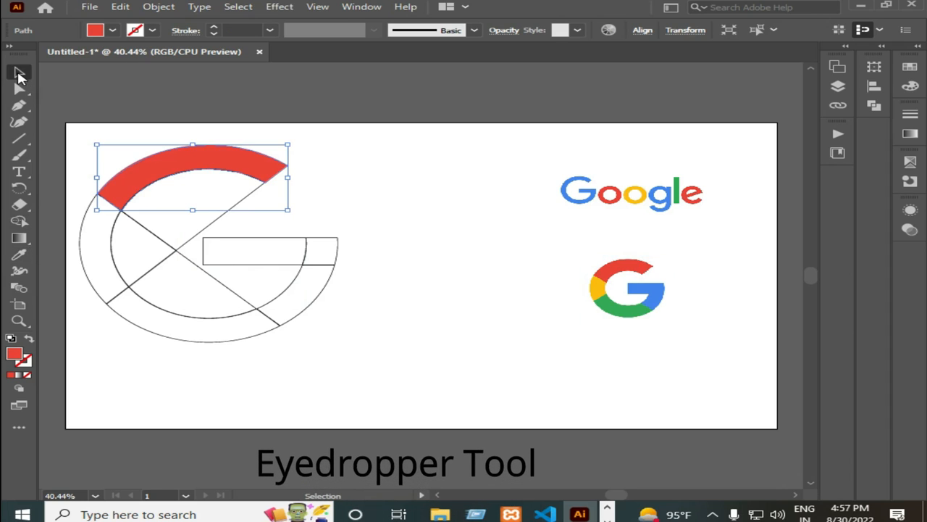
click(93, 265)
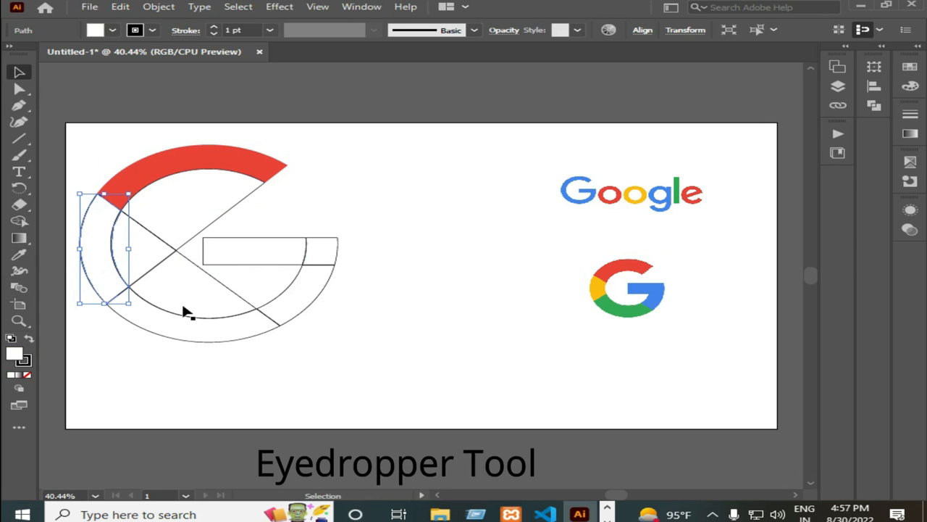
click(19, 254)
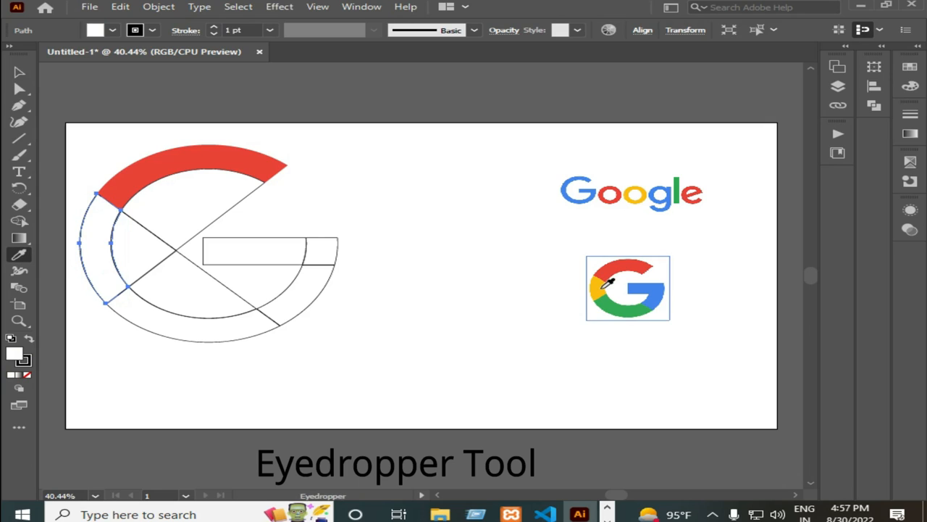
click(602, 289)
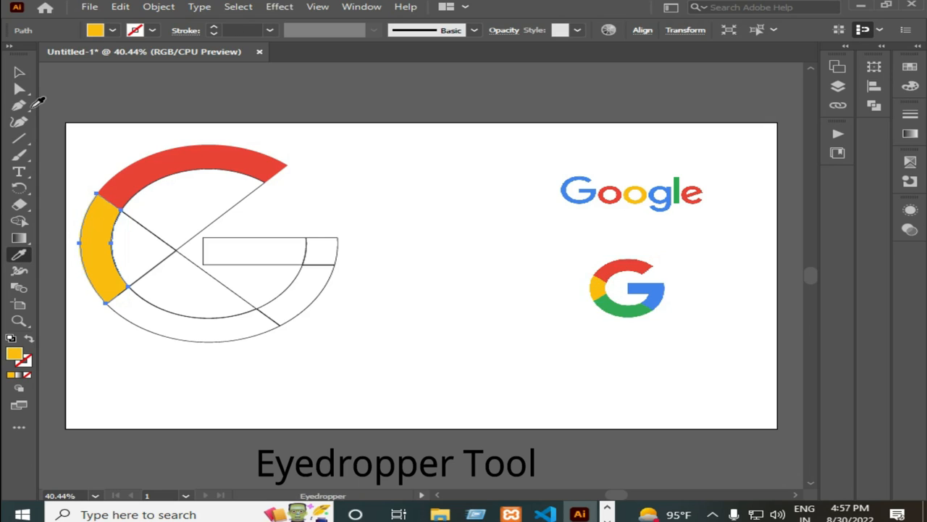
Colour the bottom ring segment green by sampling the reference G logo's green part with the Eyedropper.
click(19, 71)
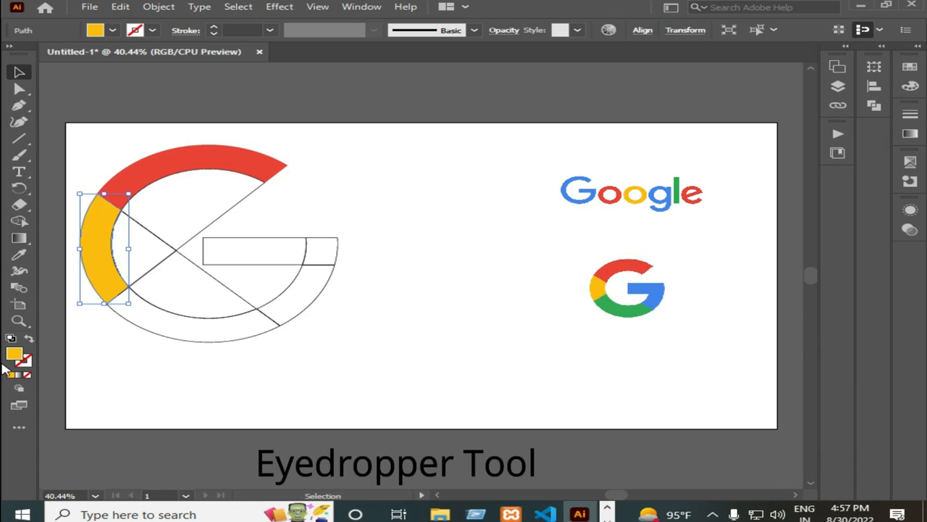
click(188, 326)
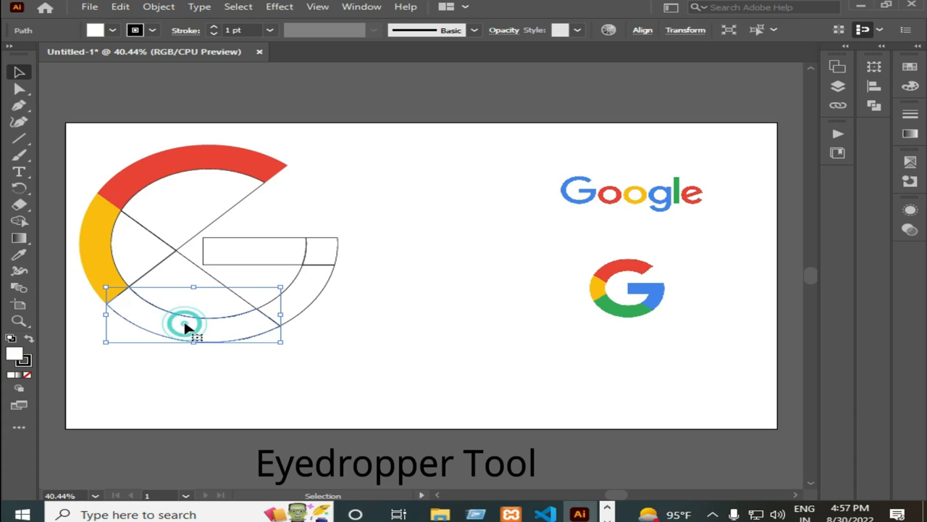
click(20, 255)
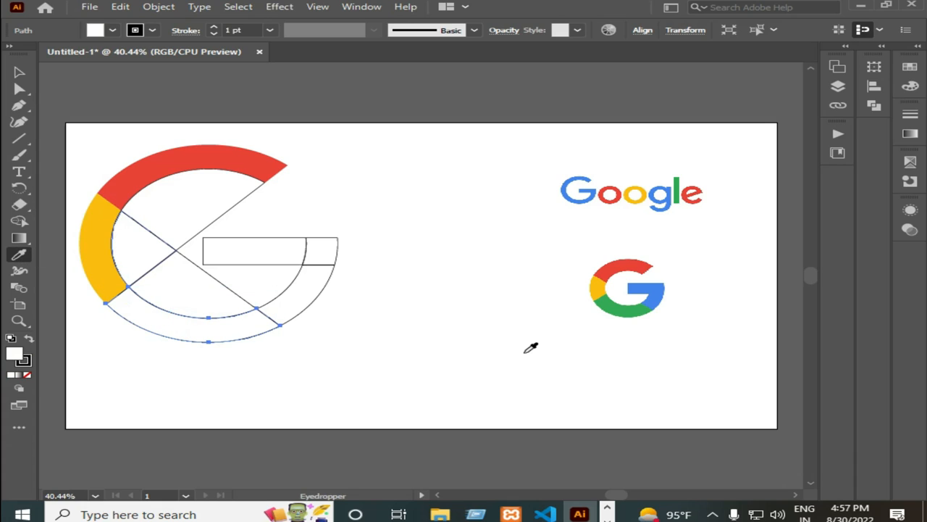
click(627, 311)
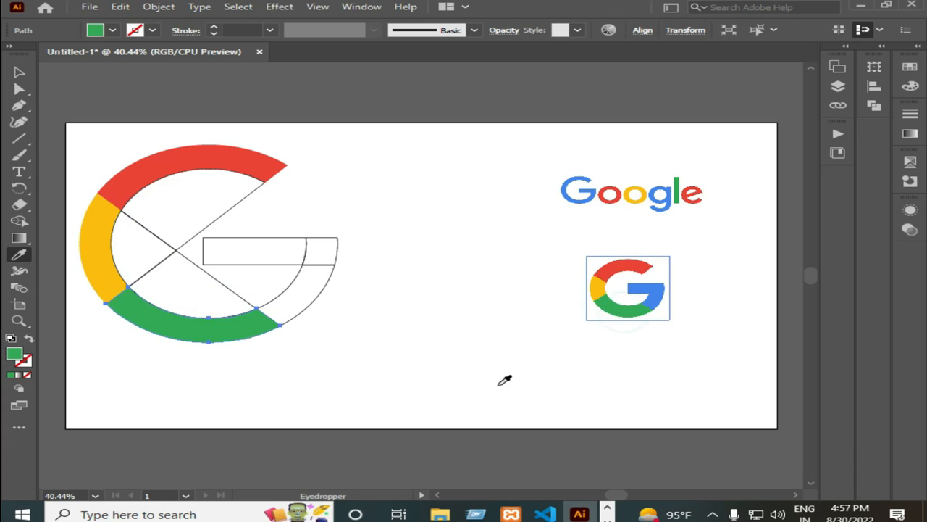
Colour the horizontal bar and the ring segment below it blue by sampling the reference G logo's blue part with the Eyedropper.
click(19, 72)
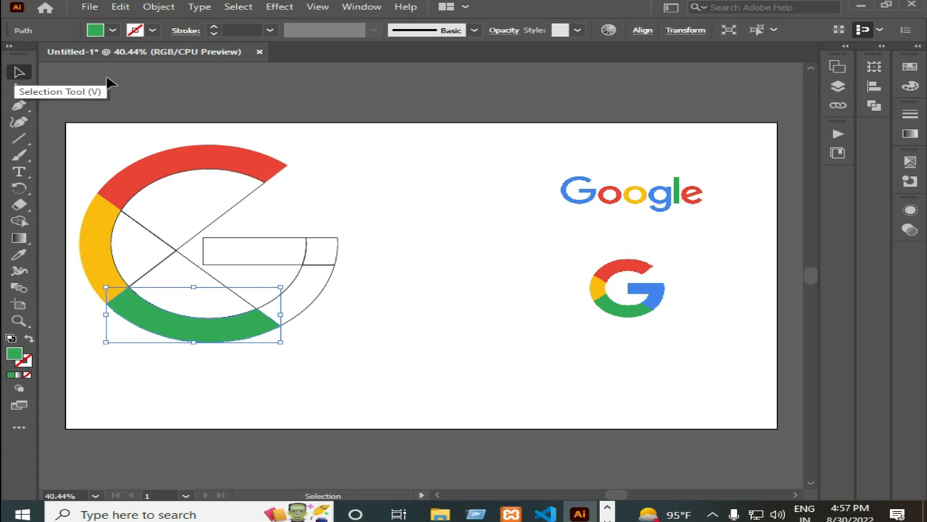
click(308, 296)
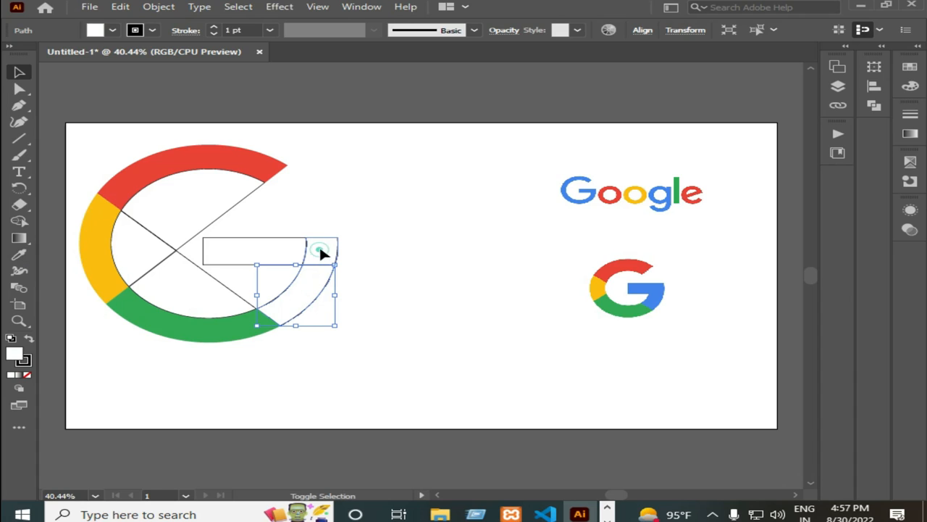
shift+click(258, 246)
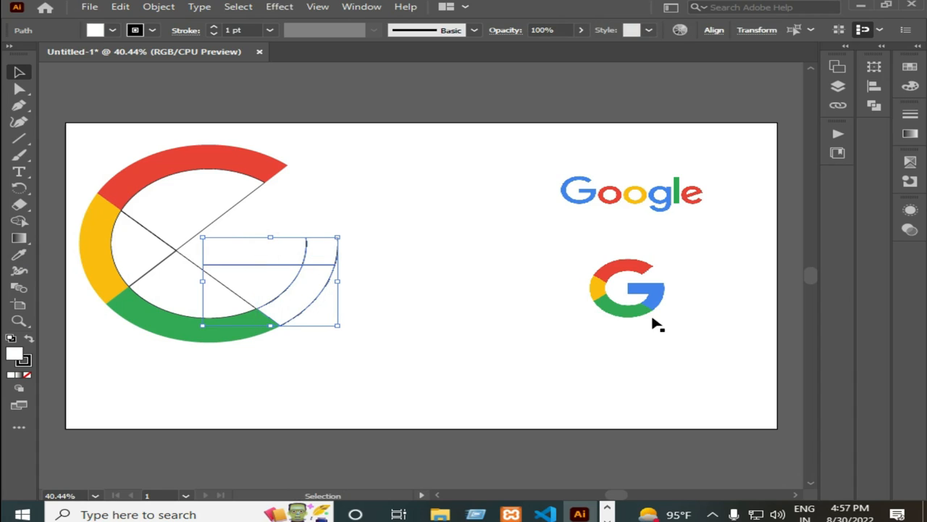
click(19, 254)
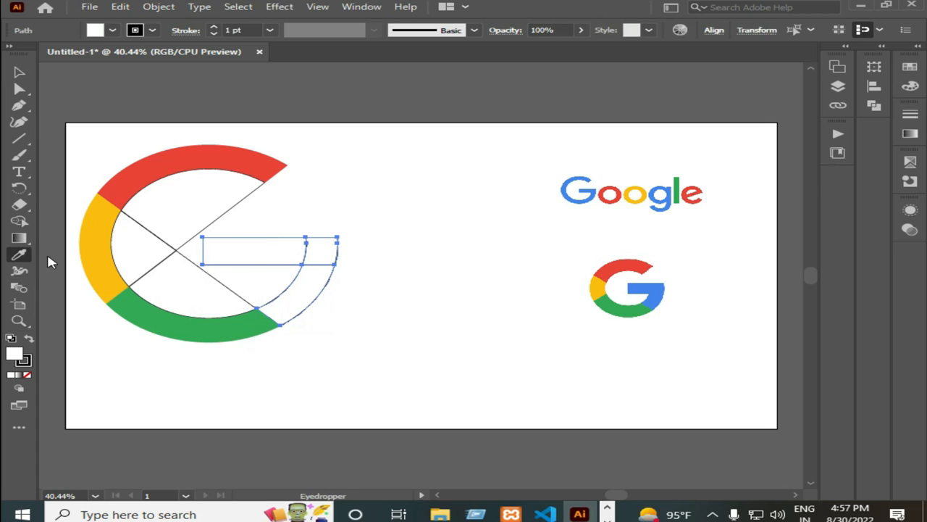
click(649, 290)
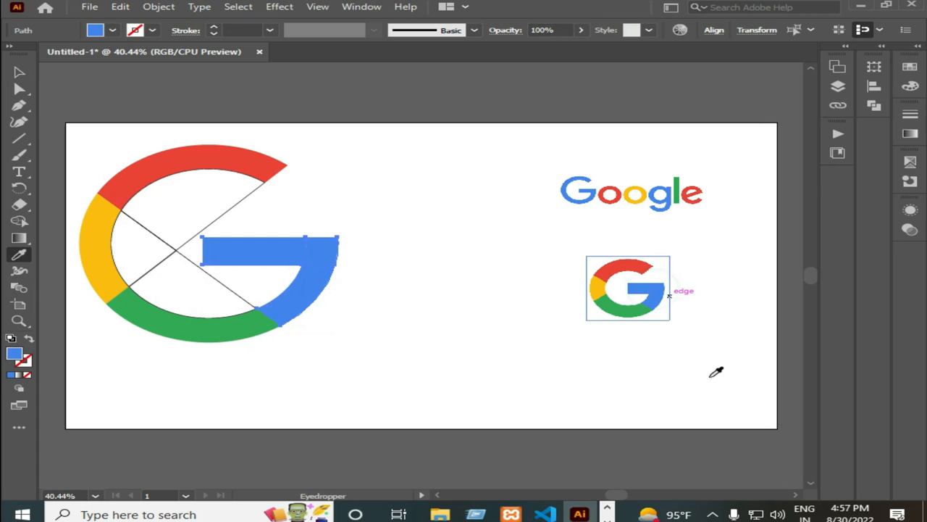
Delete the three remaining white wedges inside the ring: the upper, left and lower ones.
click(19, 71)
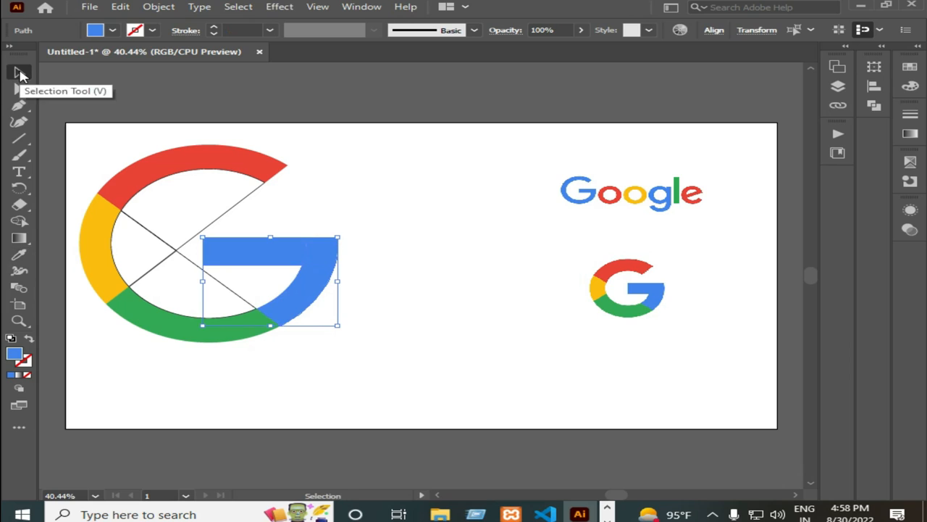
click(186, 203)
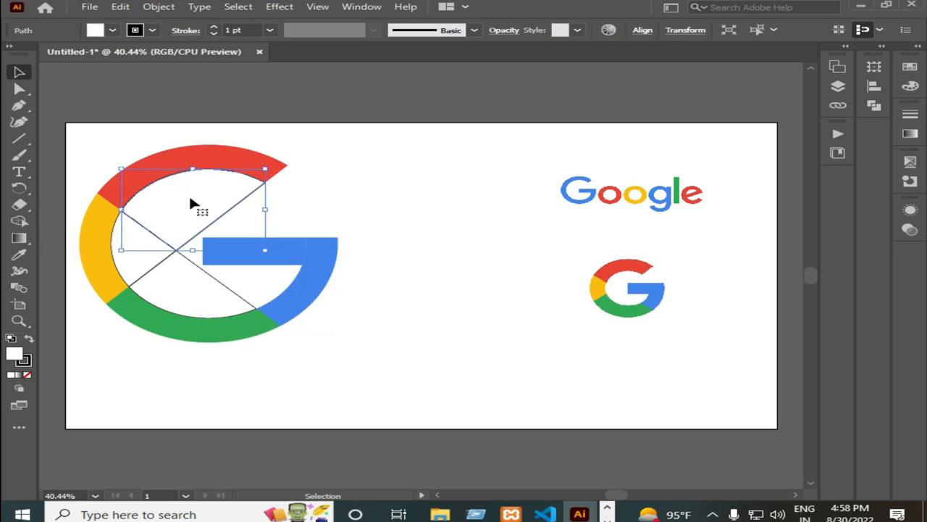
key(Delete)
click(144, 242)
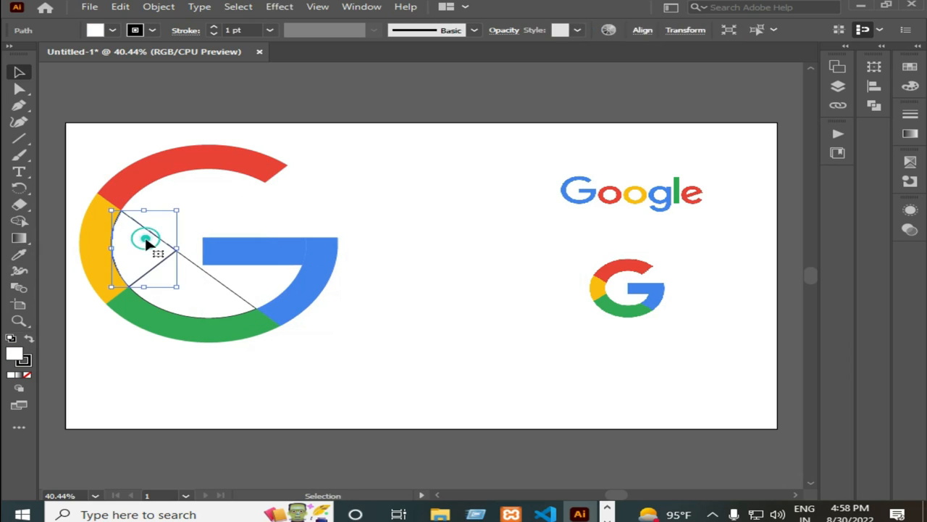
key(Delete)
click(181, 293)
key(Delete)
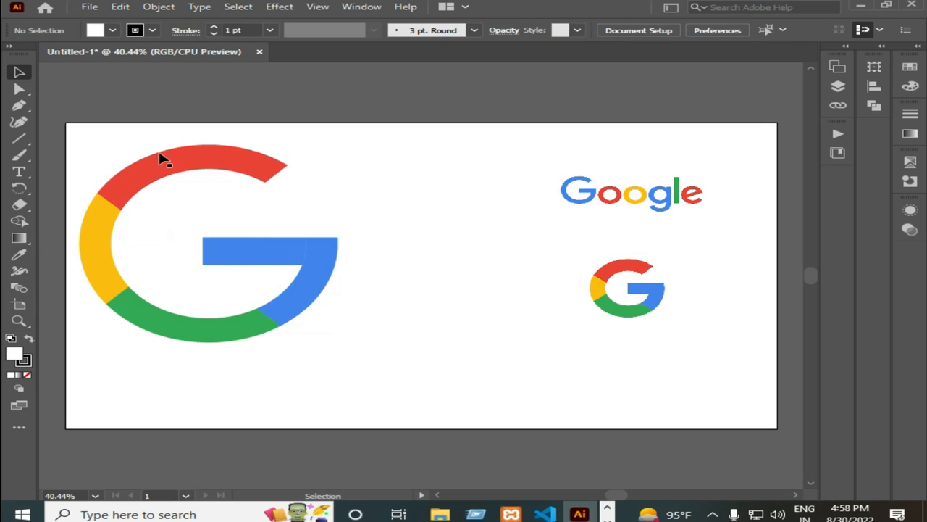
Group all the coloured pieces of the drawn G logo and deselect it.
drag(166, 158, 347, 319)
right_click(273, 261)
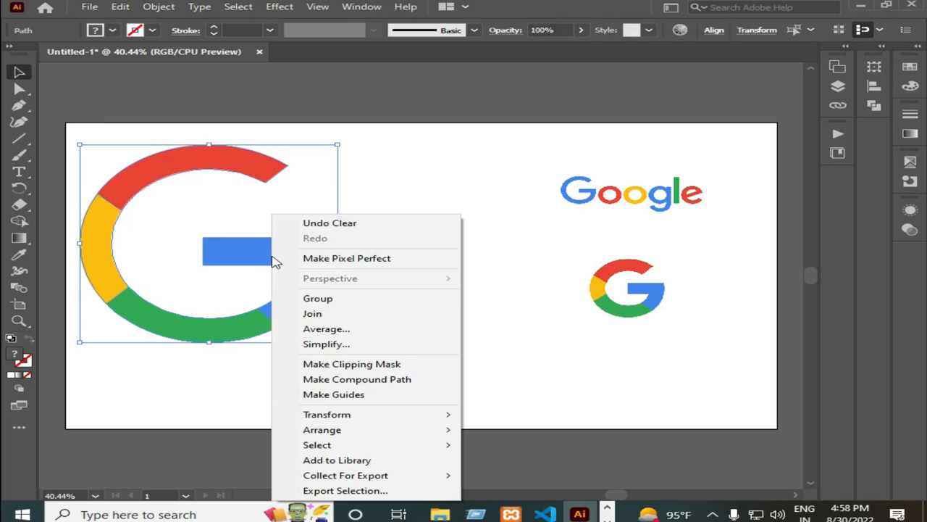
click(326, 300)
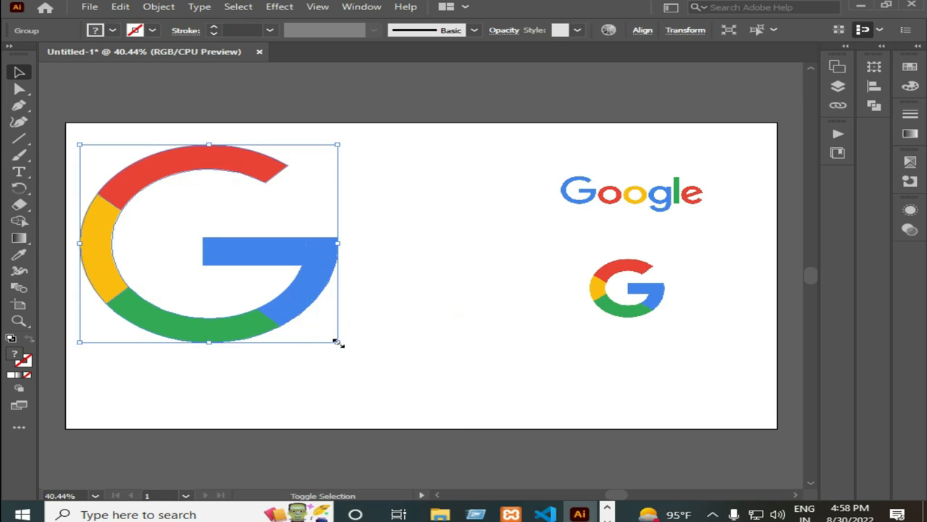
click(295, 325)
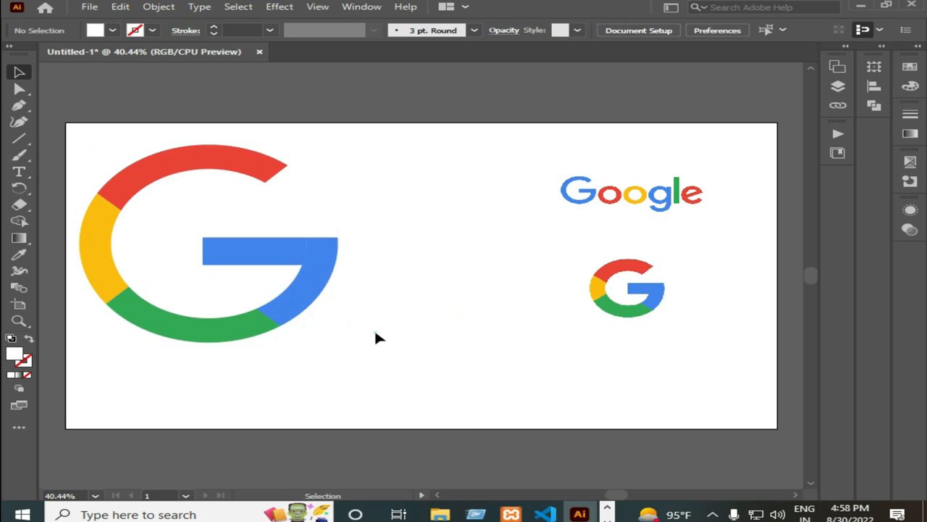
click(375, 333)
Scale the drawn G logo group down proportionally about its centre to roughly half its size.
drag(102, 137, 339, 349)
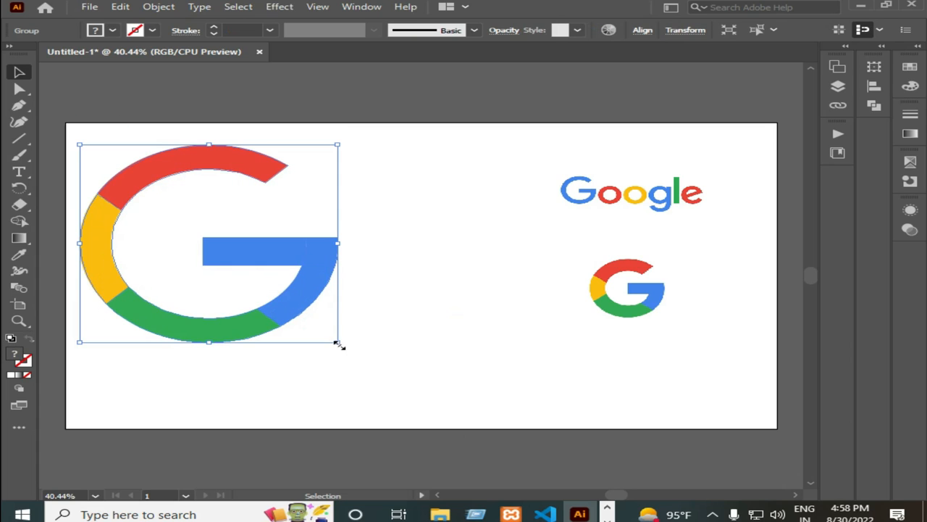
drag(338, 344, 276, 294)
click(418, 308)
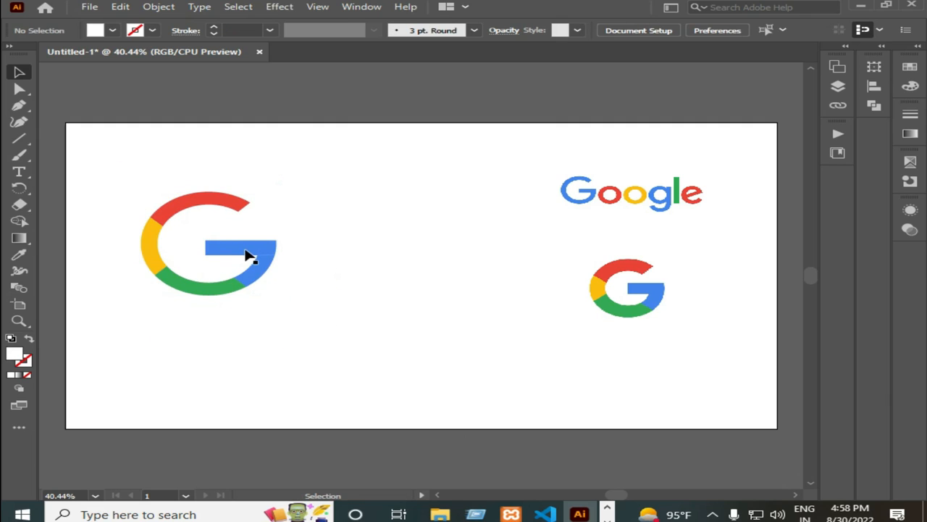
Move the drawn G logo down toward the artboard's left edge and shift the reference G image slightly up.
drag(232, 259, 187, 282)
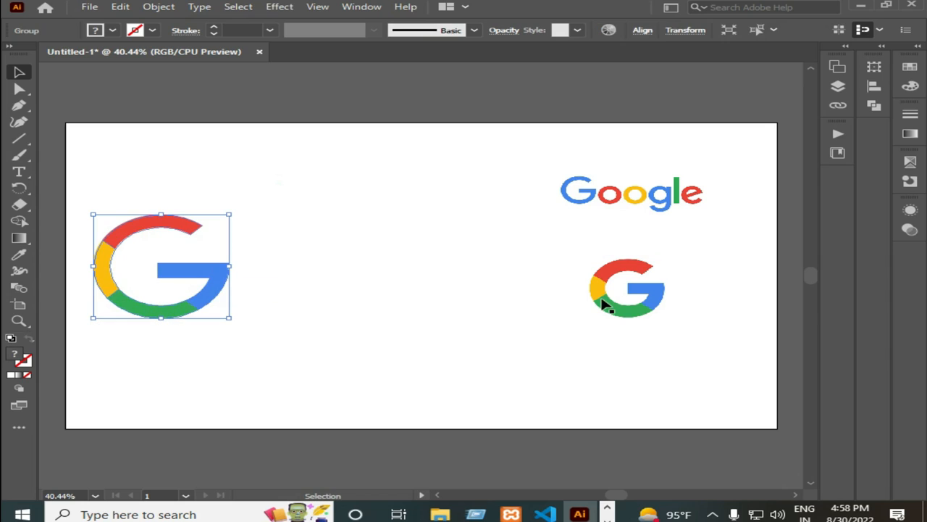
drag(607, 303, 607, 278)
click(464, 322)
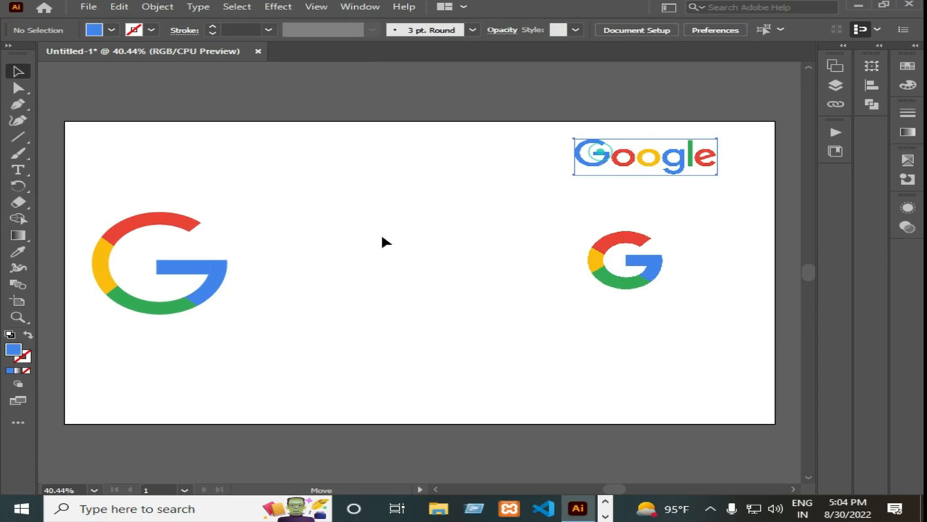
Place the Google wordmark image between the two G logos and enlarge it proportionally to about twice its size.
drag(385, 241, 343, 250)
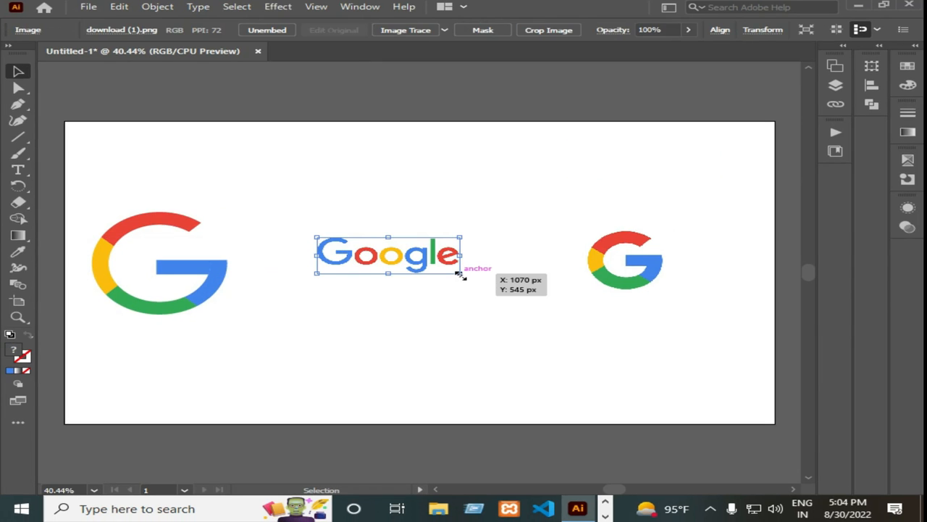
drag(459, 273, 537, 322)
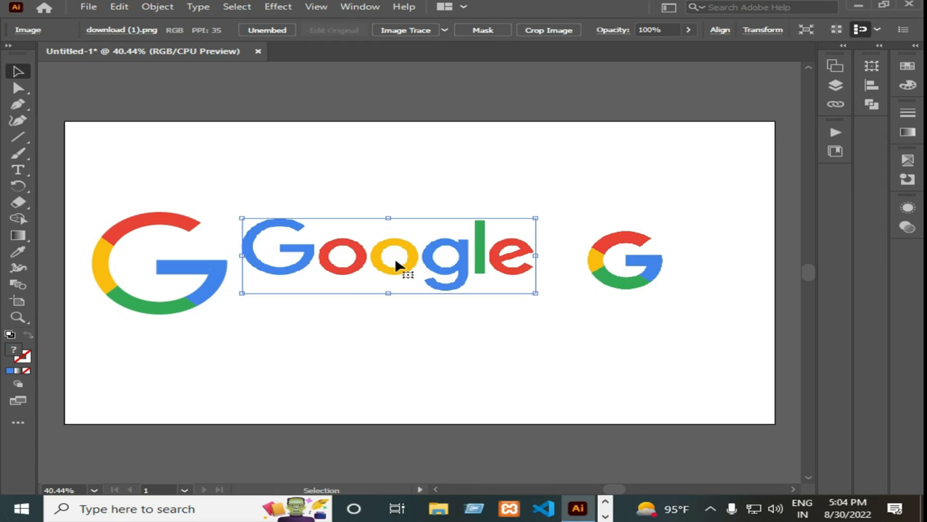
drag(408, 267, 424, 286)
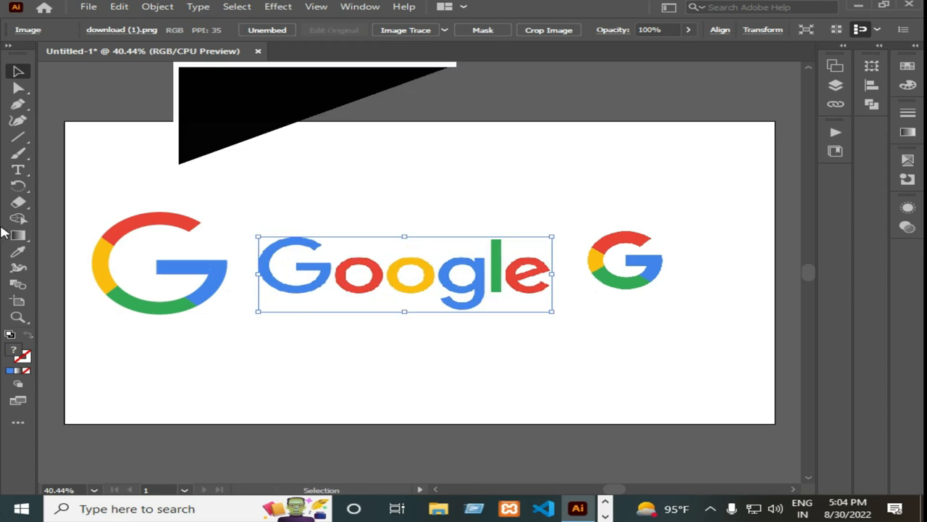
click(645, 381)
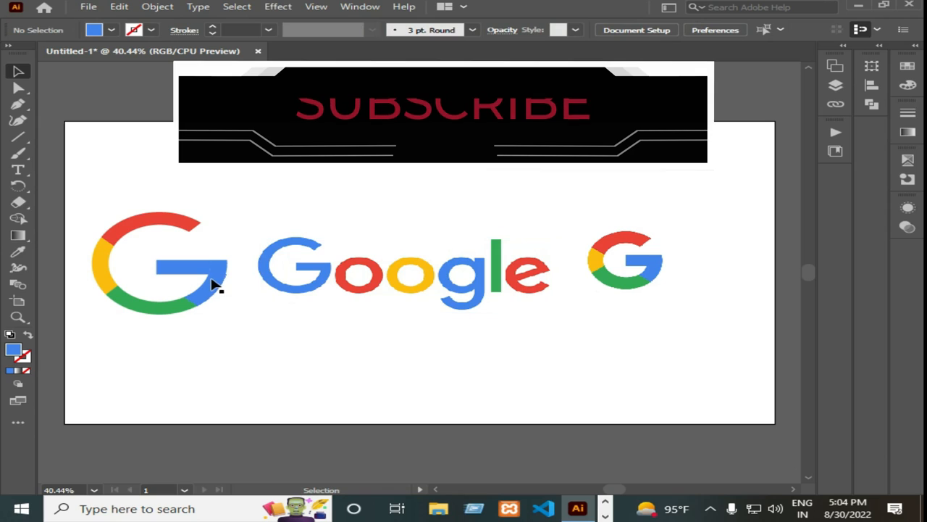
Export the artboard with Save for Web (Legacy) as a 1920 x 1080 px JPEG at 60% quality.
click(87, 7)
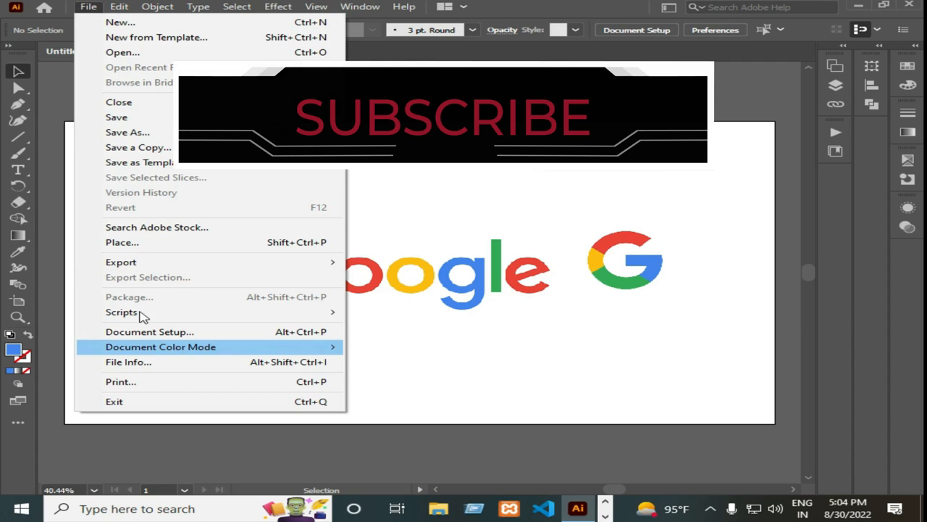
mouse_move(130, 263)
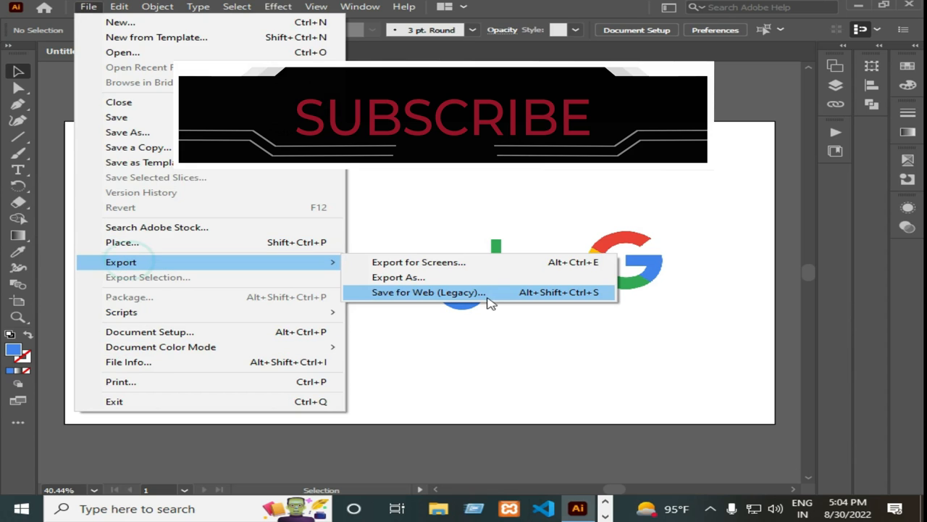
click(460, 293)
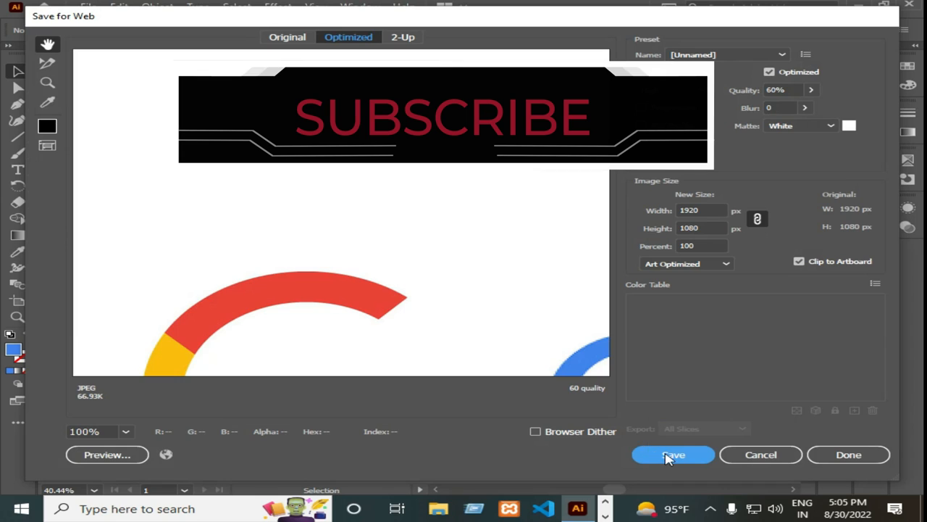
click(670, 455)
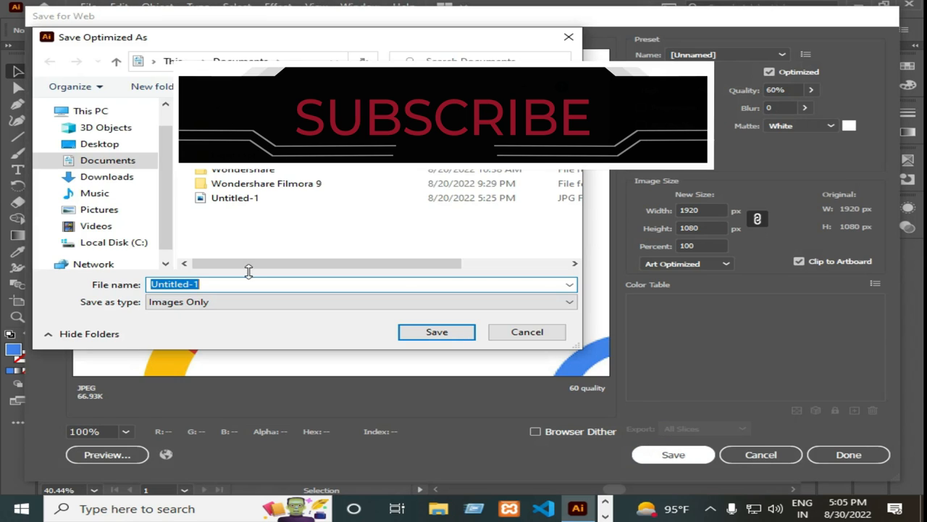